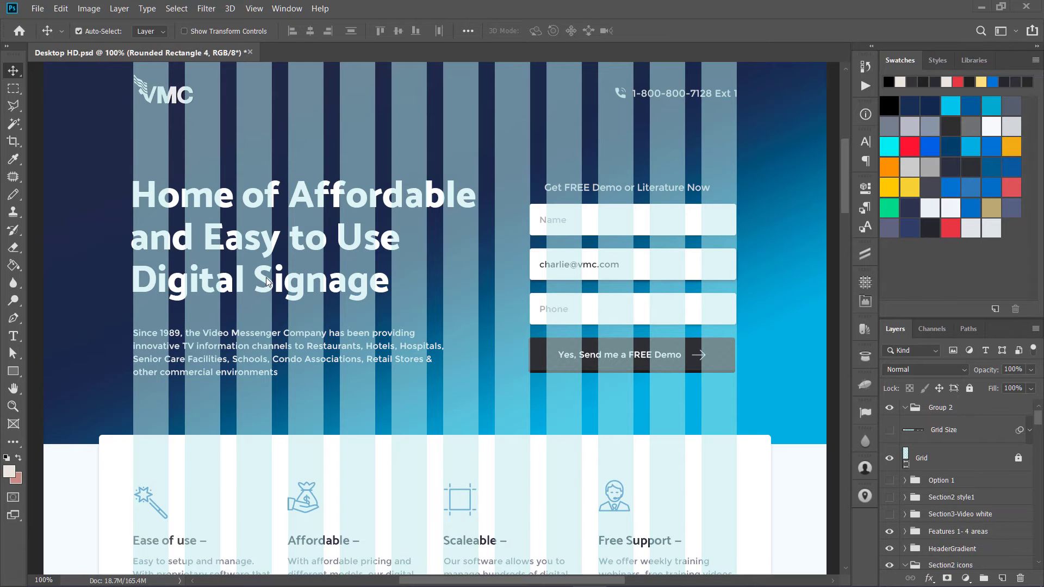
- Hide the Grid layer and show it again to compare the mockup with and without it
scroll(291, 308, "up", 2)
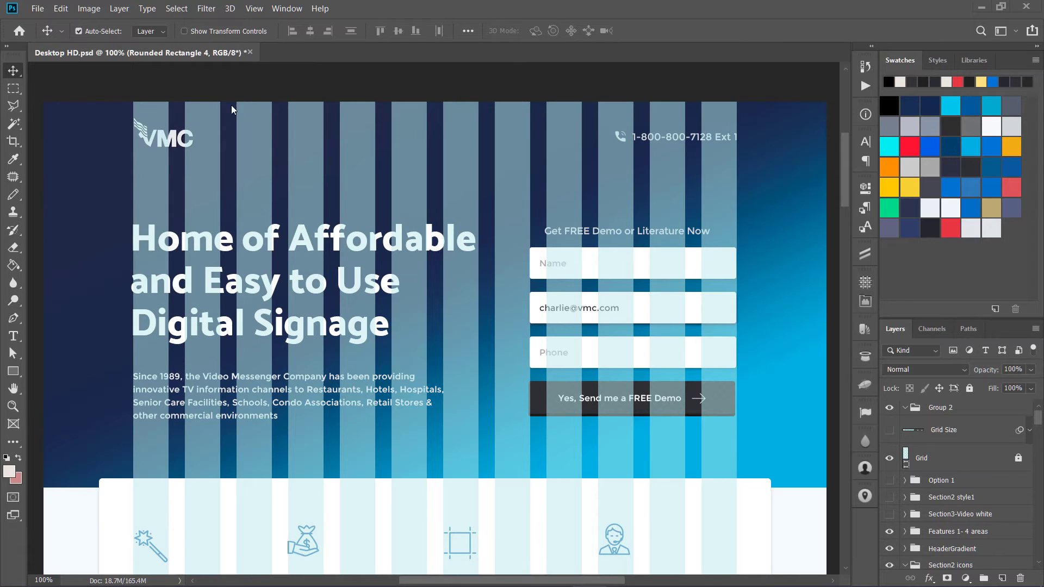
scroll(575, 418, "down", 3)
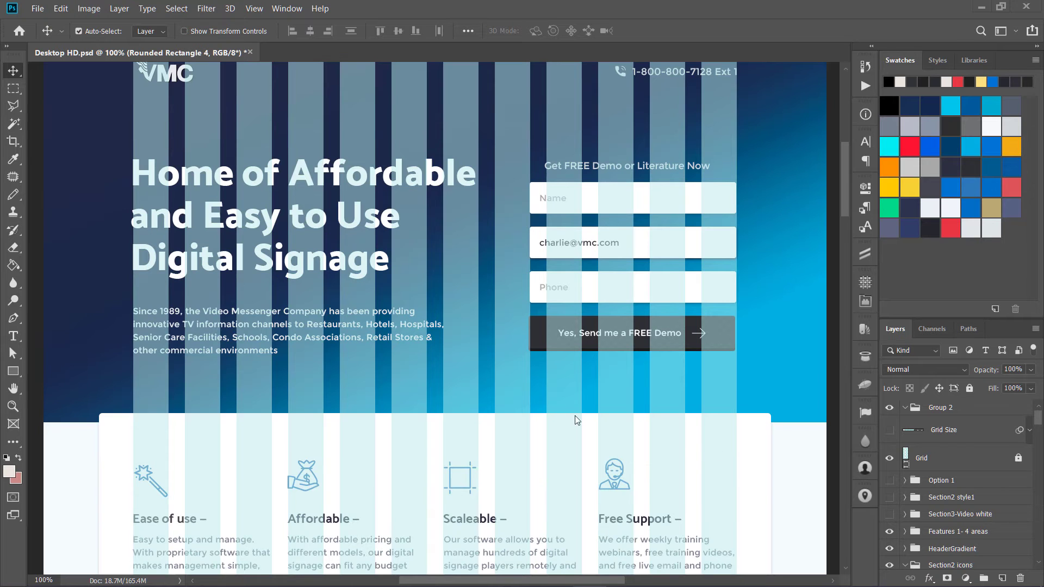
left_click(890, 460)
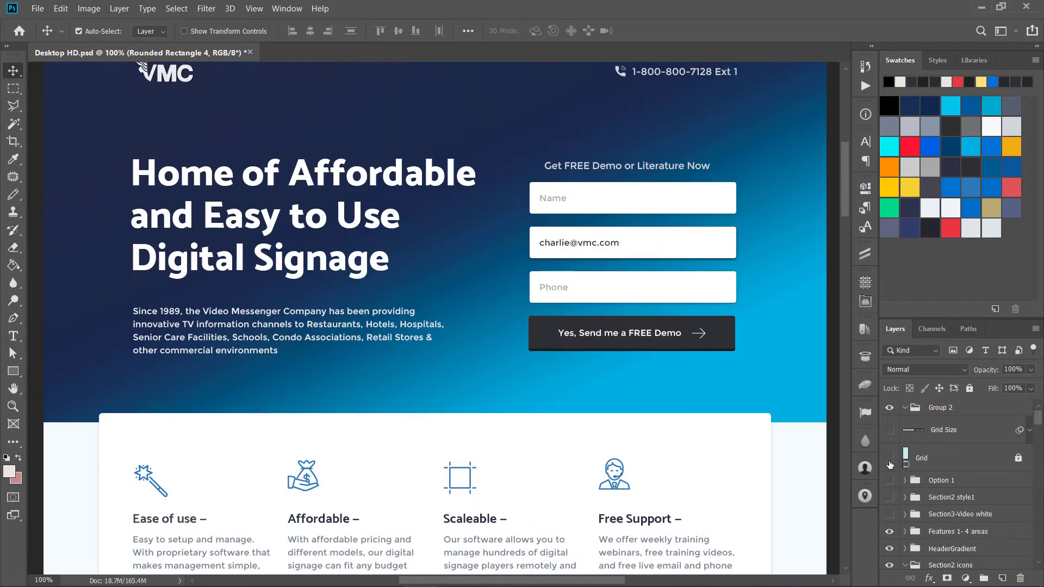
left_click(889, 460)
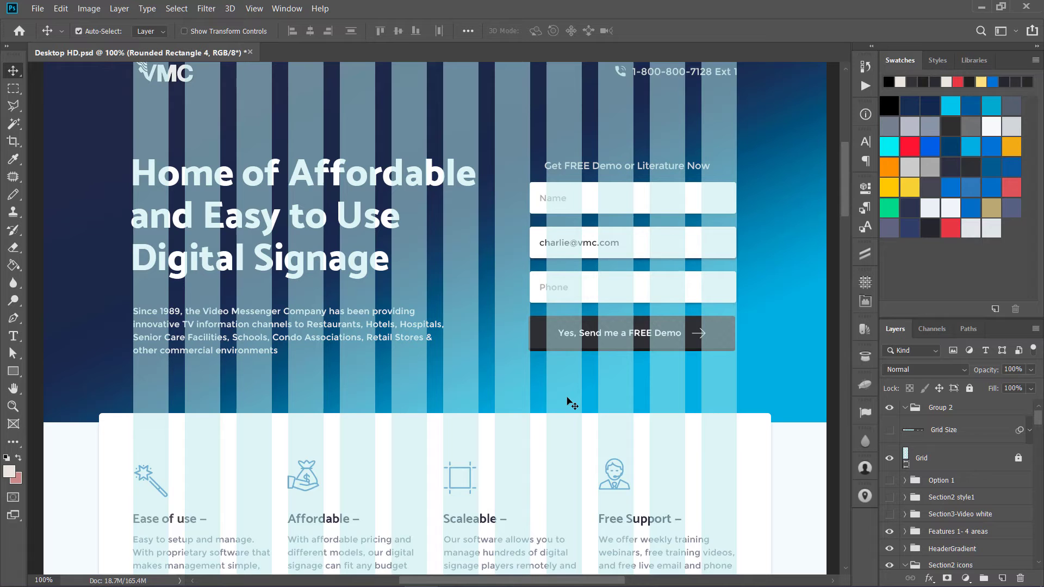
- Draw a 444 × 376 px rectangular marquee around the sign-up form
scroll(569, 401, "down", 2)
scroll(568, 401, "up", 3)
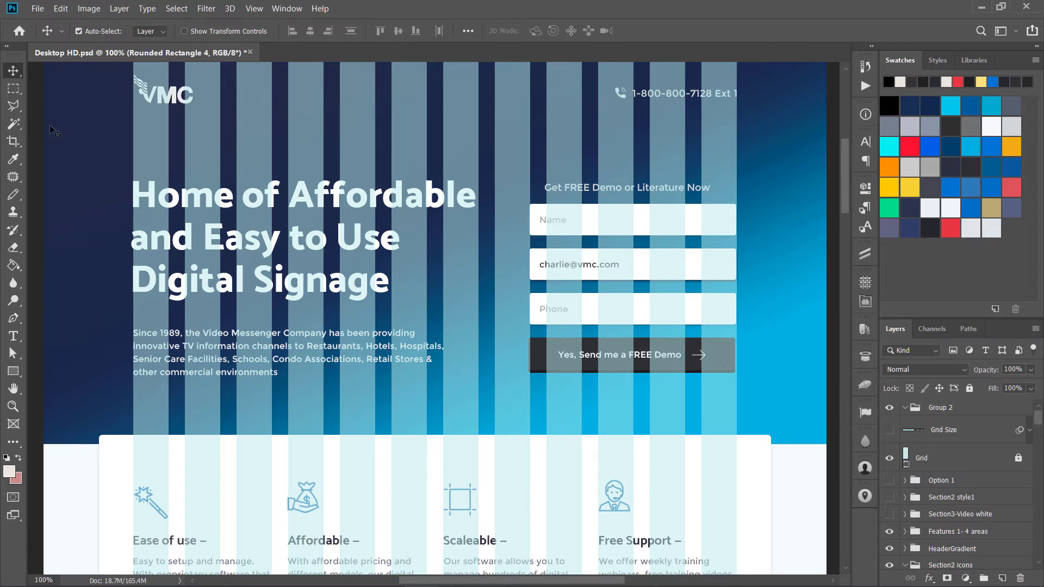
left_click(13, 88)
left_click_drag(494, 186, 737, 390)
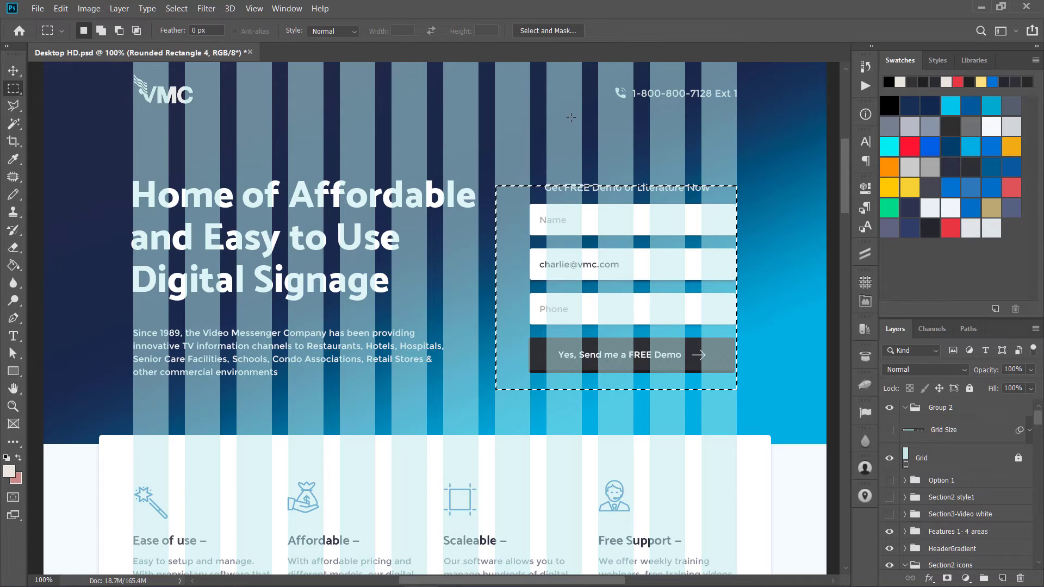
left_click(550, 126)
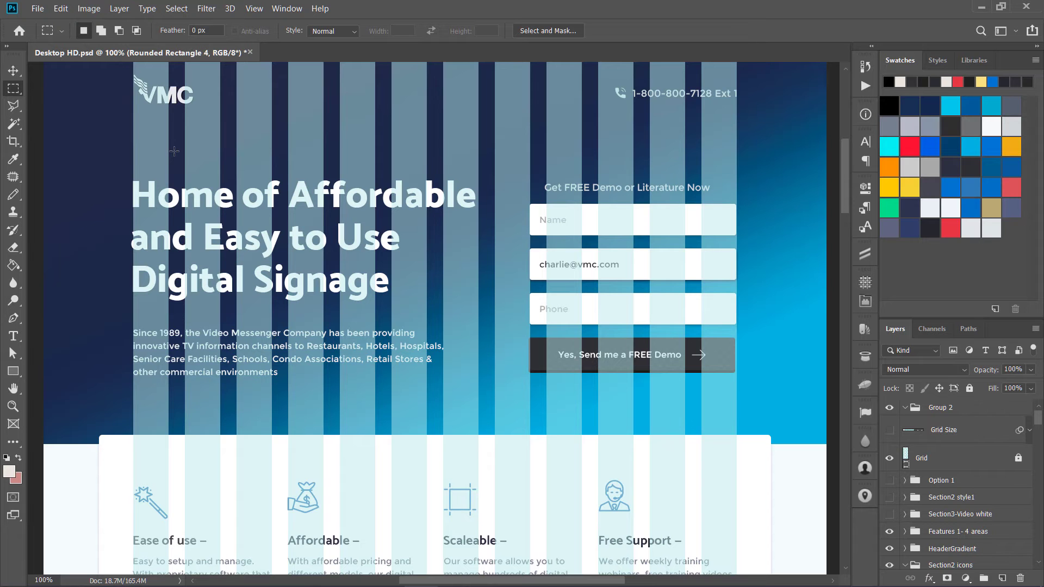
scroll(836, 217, "down", 5)
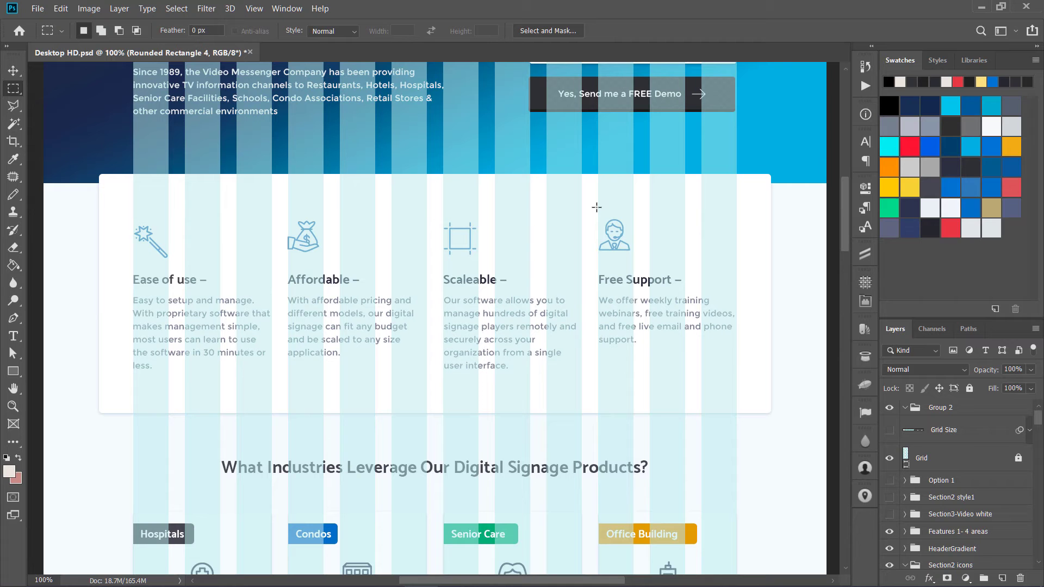
left_click_drag(597, 207, 736, 403)
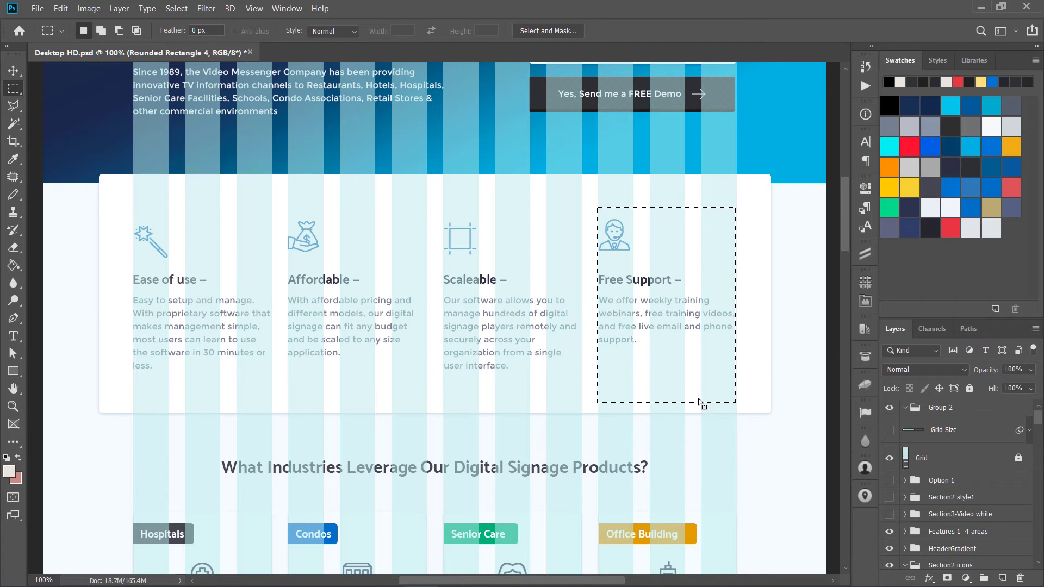
left_click(623, 349)
left_click_drag(442, 214, 533, 375)
left_click(381, 349)
- Create a new document 1440 px wide and 2400 px tall from File > New
left_click(38, 9)
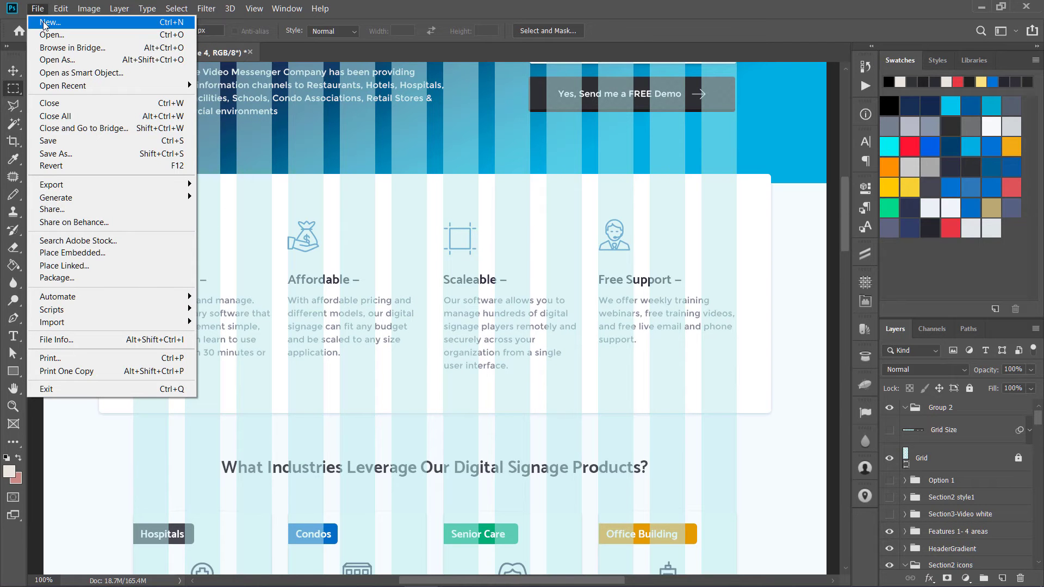
left_click(45, 25)
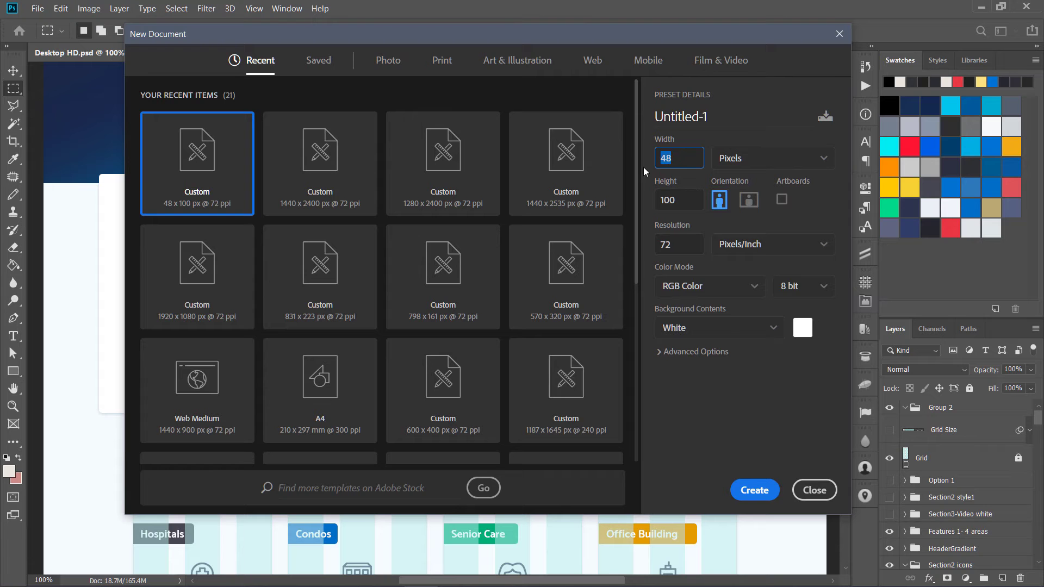
type("40")
key("Tab")
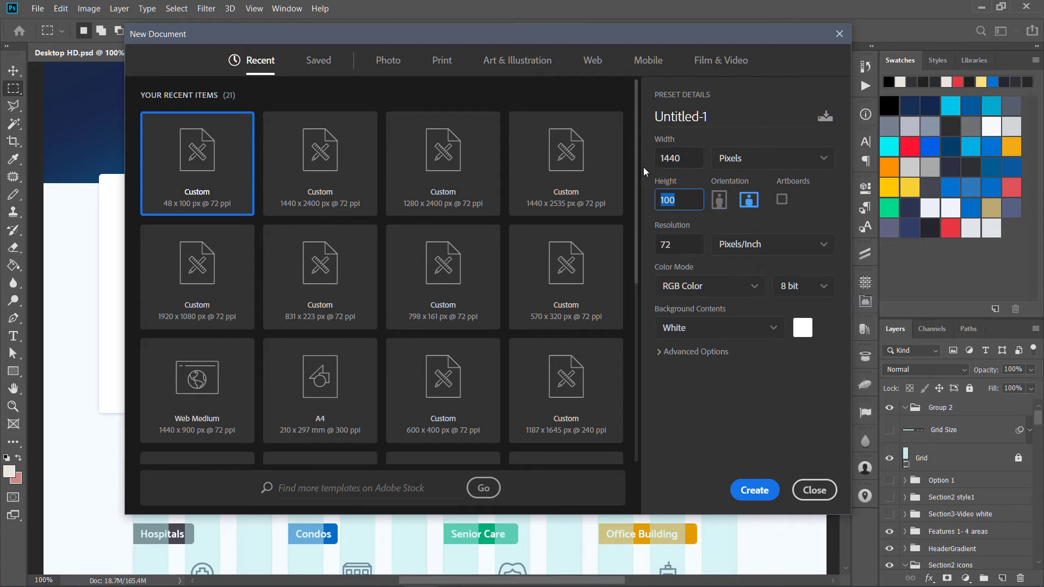
type("2400")
left_click(751, 494)
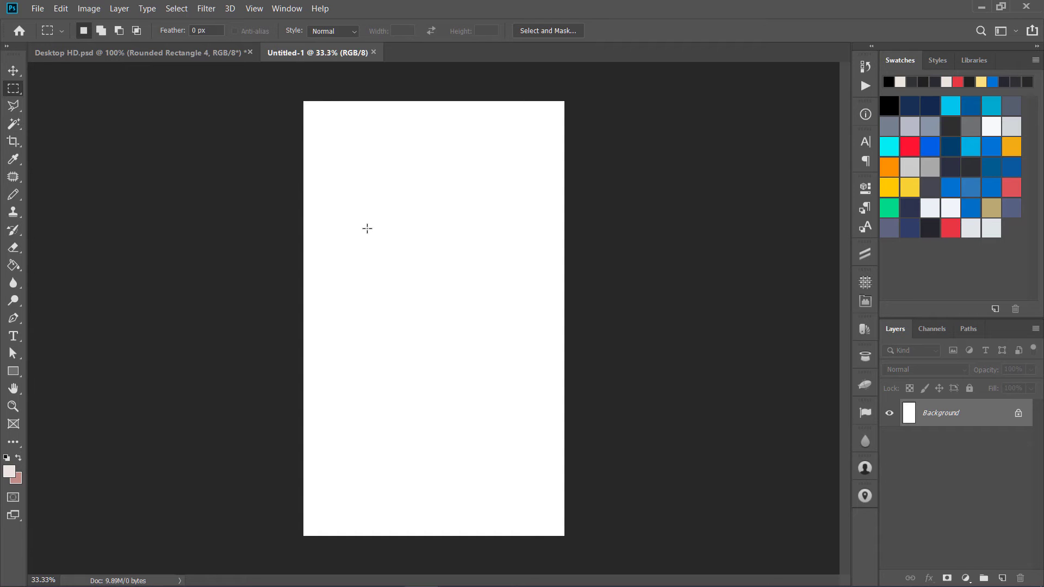
- Start a new guide layout with 12 columns and a 30 px gutter
left_click(256, 10)
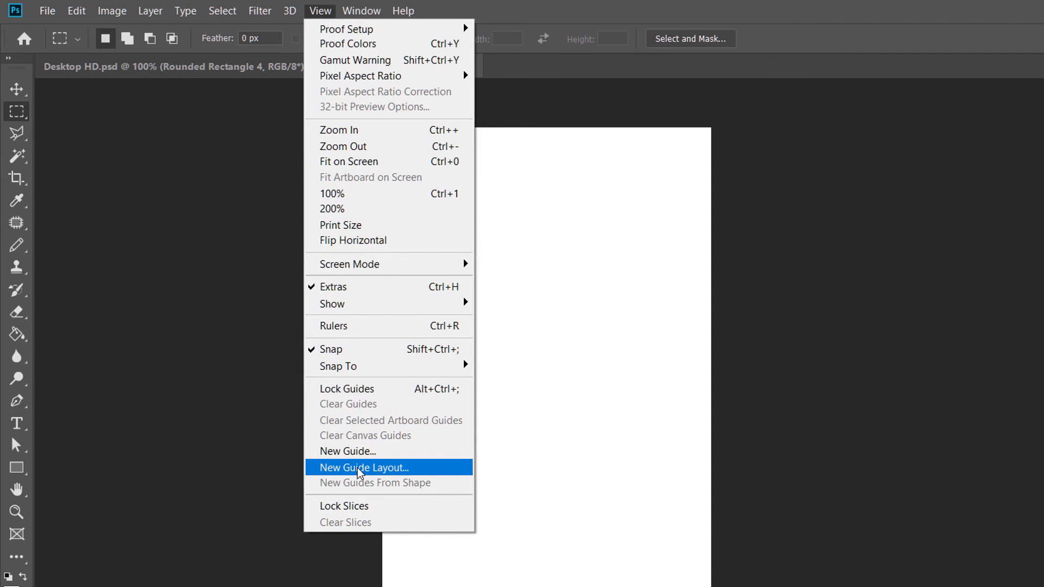
left_click(357, 467)
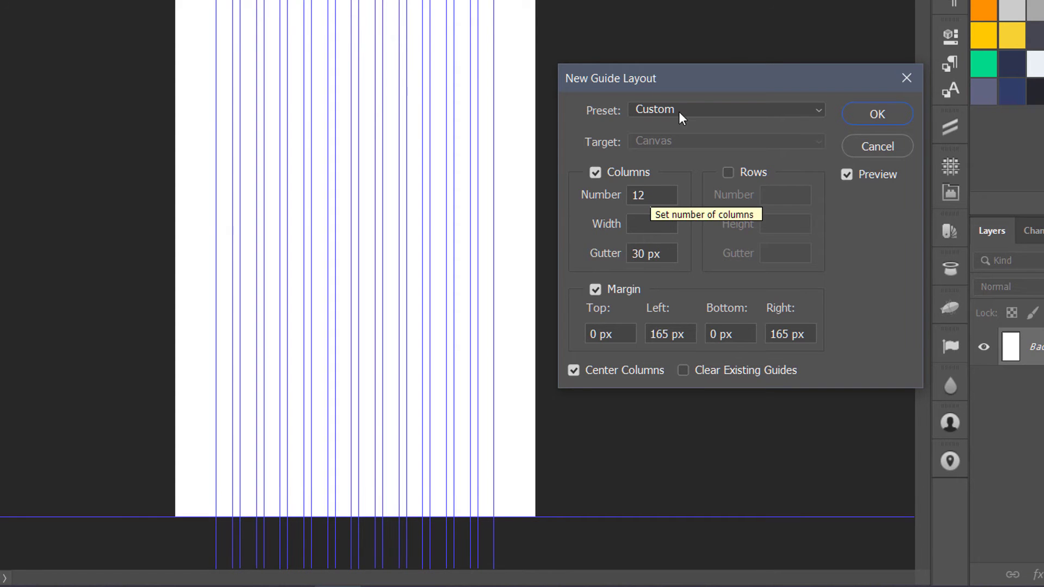
left_click_drag(708, 79, 695, 45)
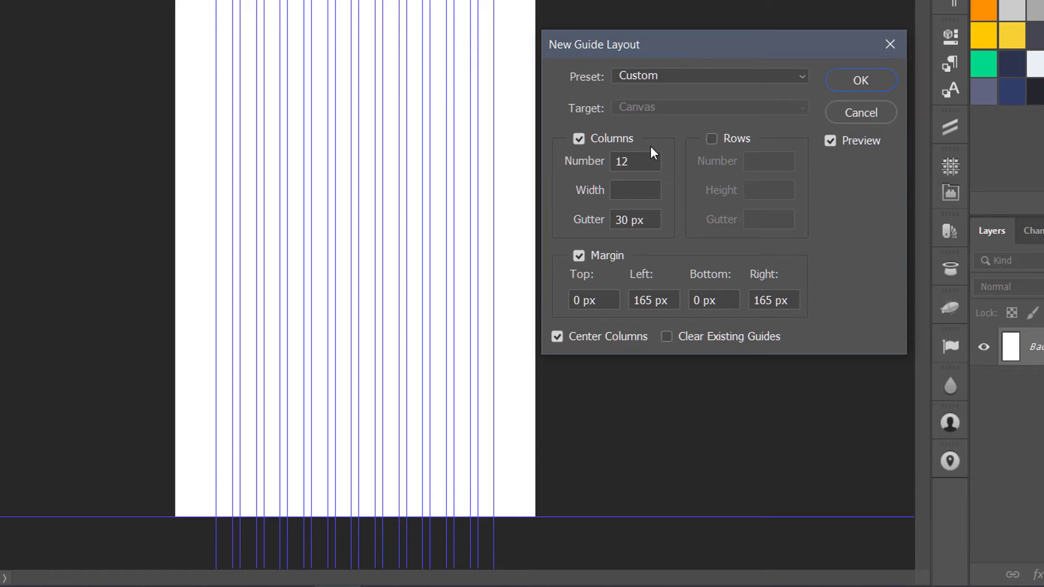
left_click(641, 162)
left_click_drag(641, 162, 589, 169)
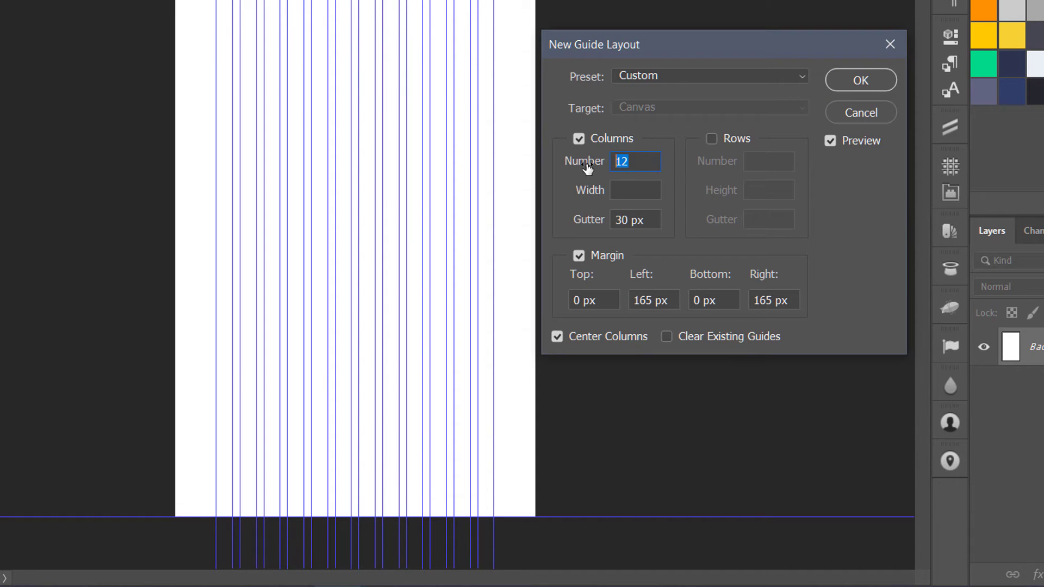
left_click_drag(644, 224, 614, 221)
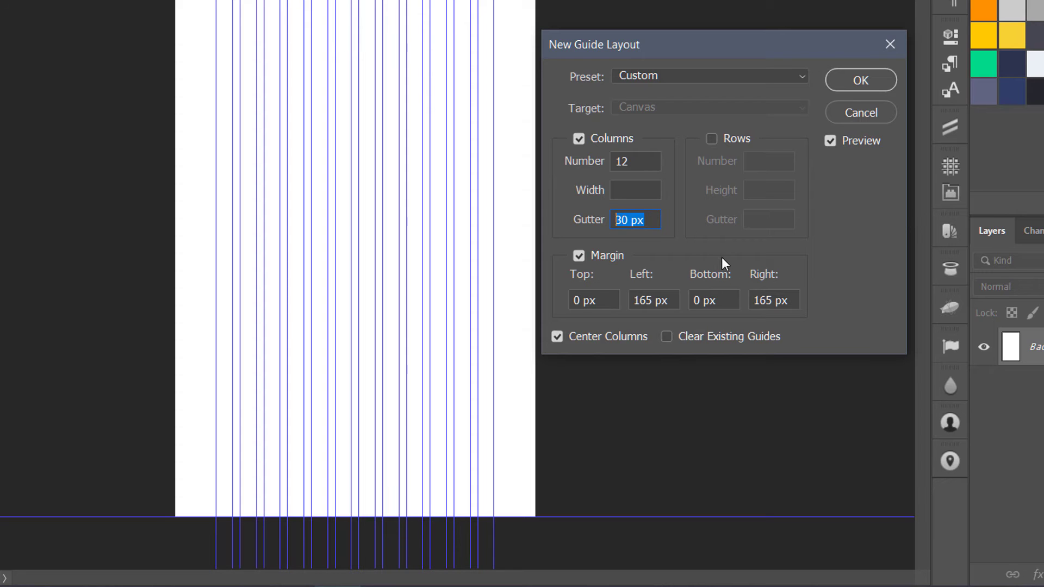
- Set 165 px left and right margins, apply the guide layout, and zoom in
left_click(605, 298)
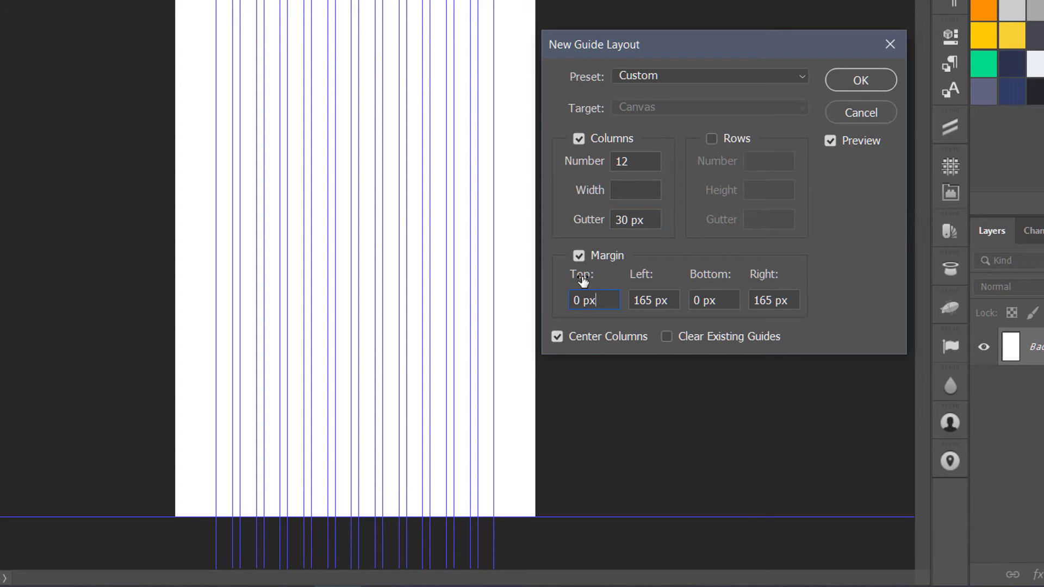
left_click_drag(603, 300, 554, 310)
left_click_drag(715, 300, 620, 303)
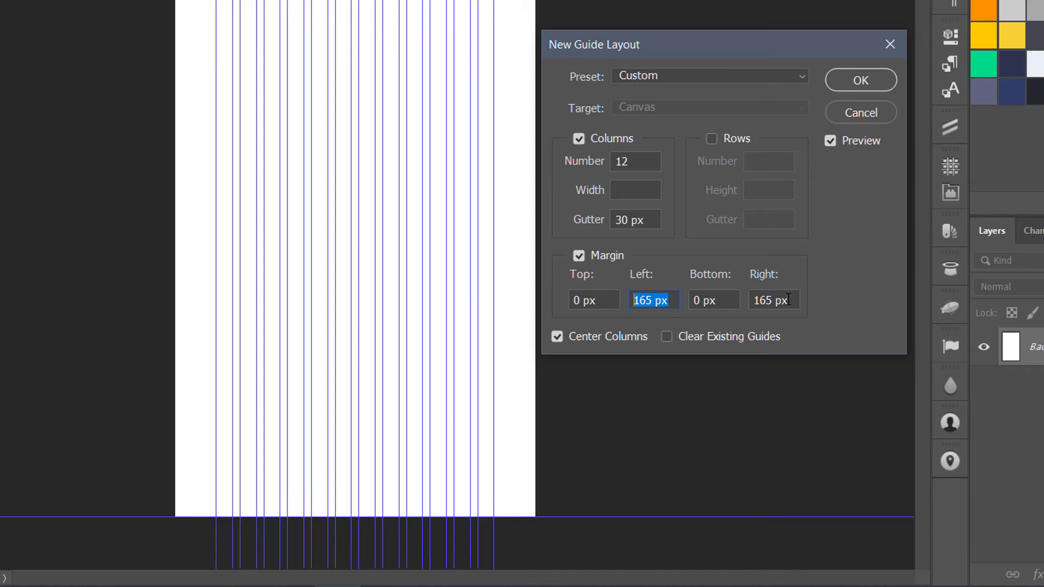
left_click_drag(792, 300, 738, 304)
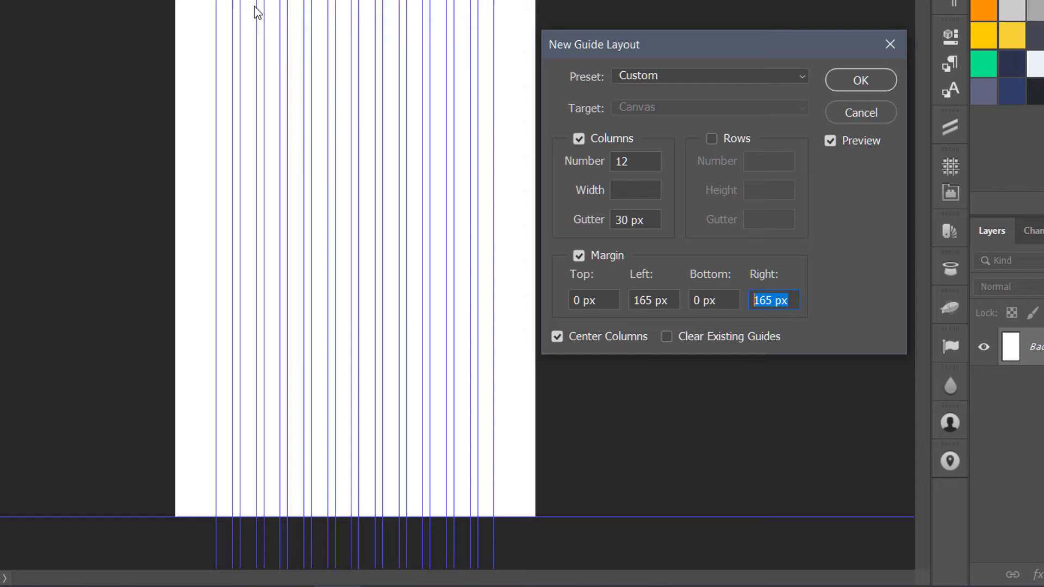
left_click(864, 81)
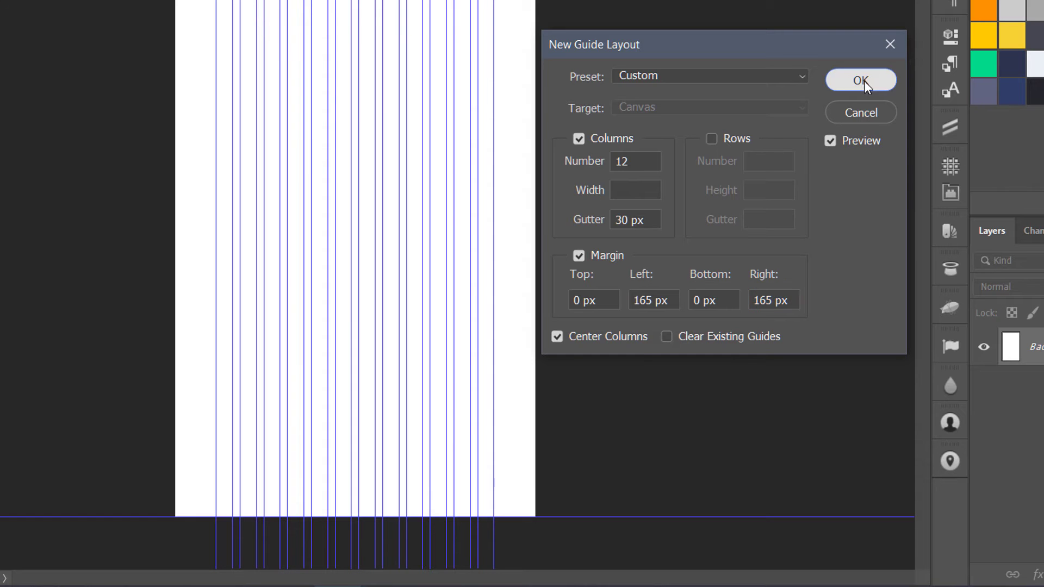
key("ctrl+plus")
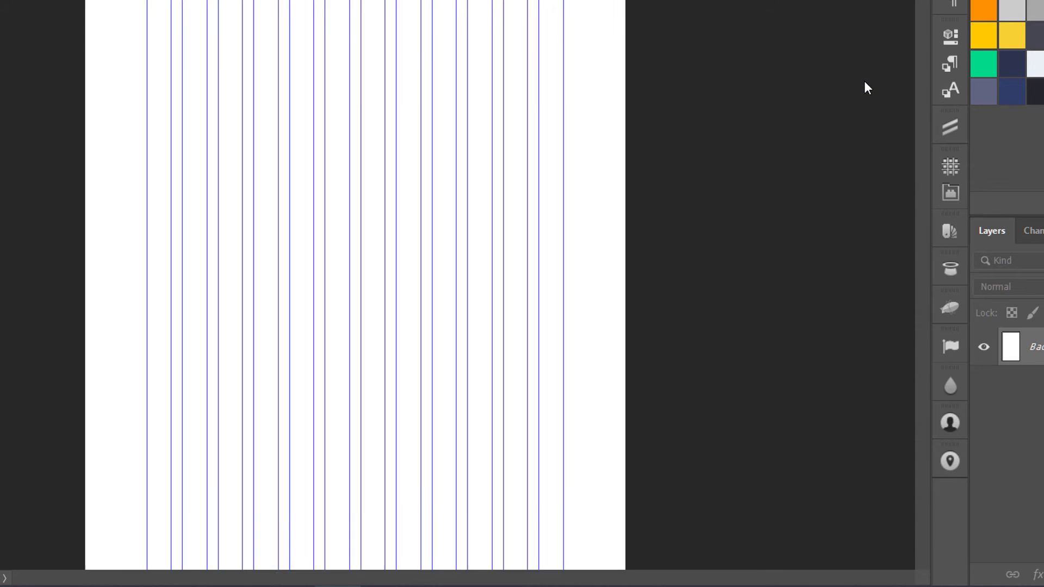
- Draw a tall pink rectangle filling the first guide column
scroll(726, 213, "up", 1)
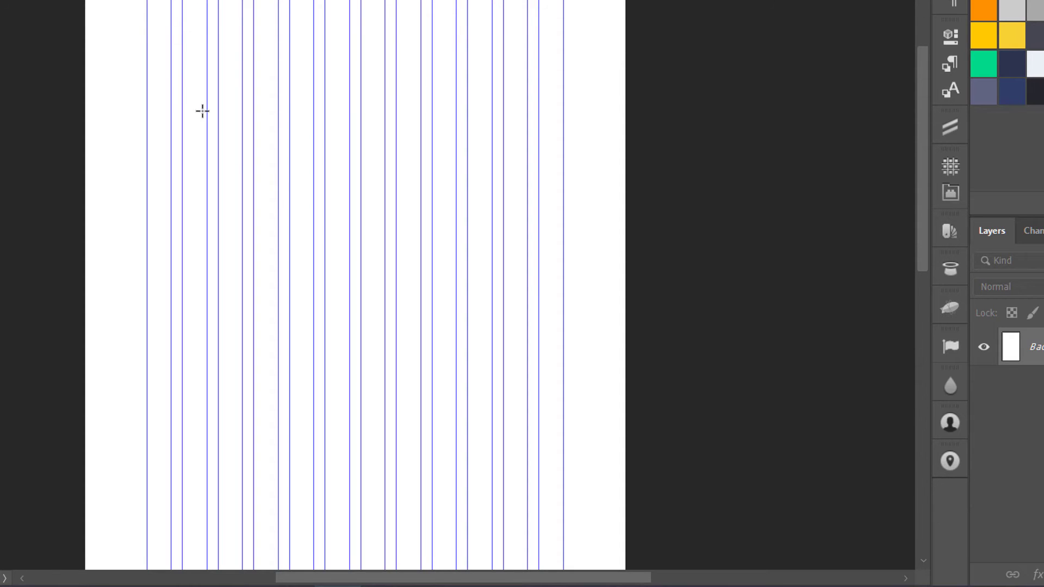
left_click_drag(147, 2, 166, 337)
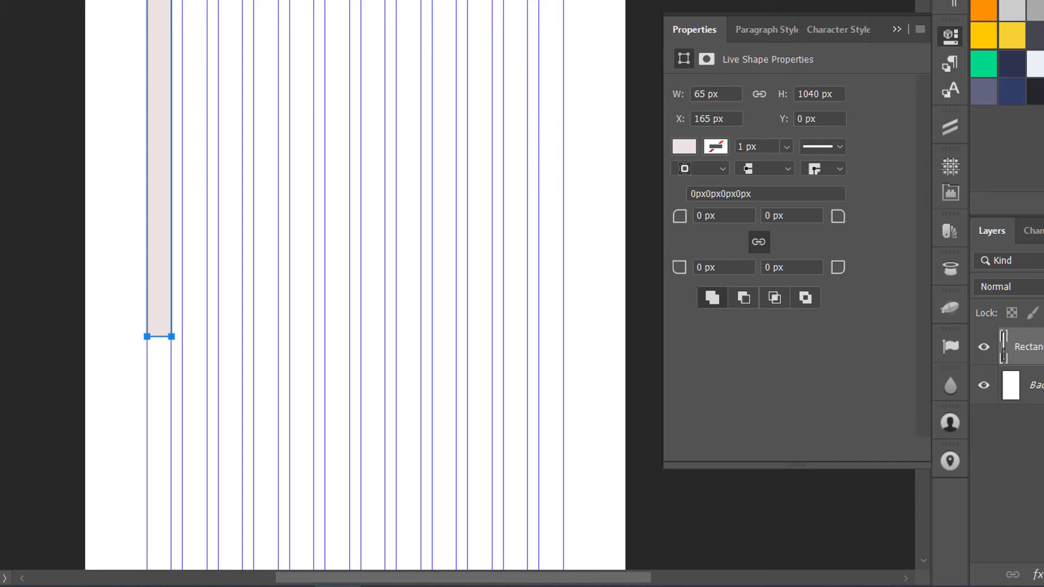
key("v")
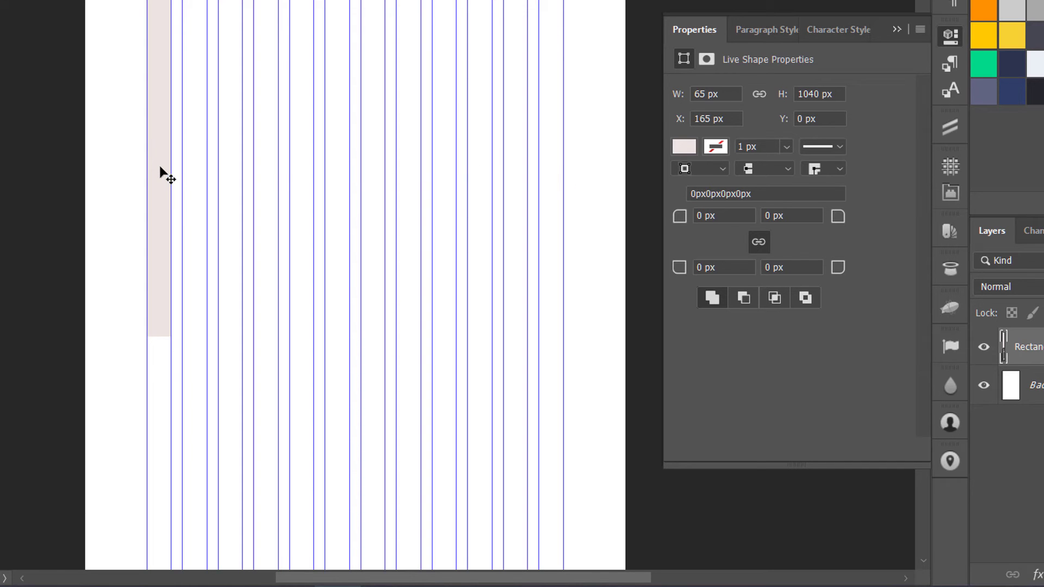
- Alt-drag copies of the pink column across the page until twelve columns fill the guides
left_click_drag(160, 173, 227, 187)
left_click_drag(228, 187, 263, 186)
left_click_drag(263, 186, 330, 186)
left_click_drag(330, 186, 410, 182)
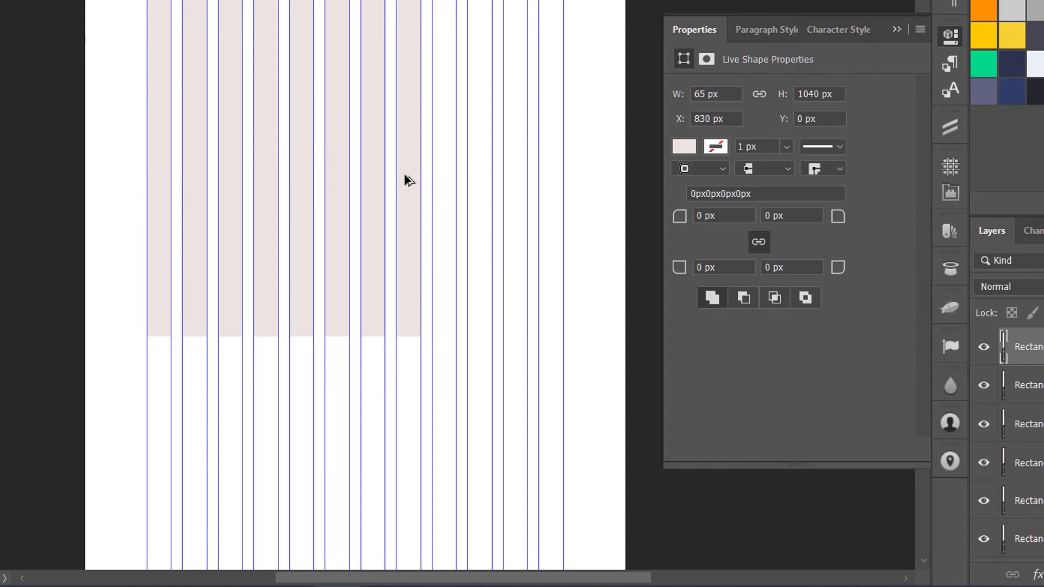
left_click_drag(410, 177, 552, 186)
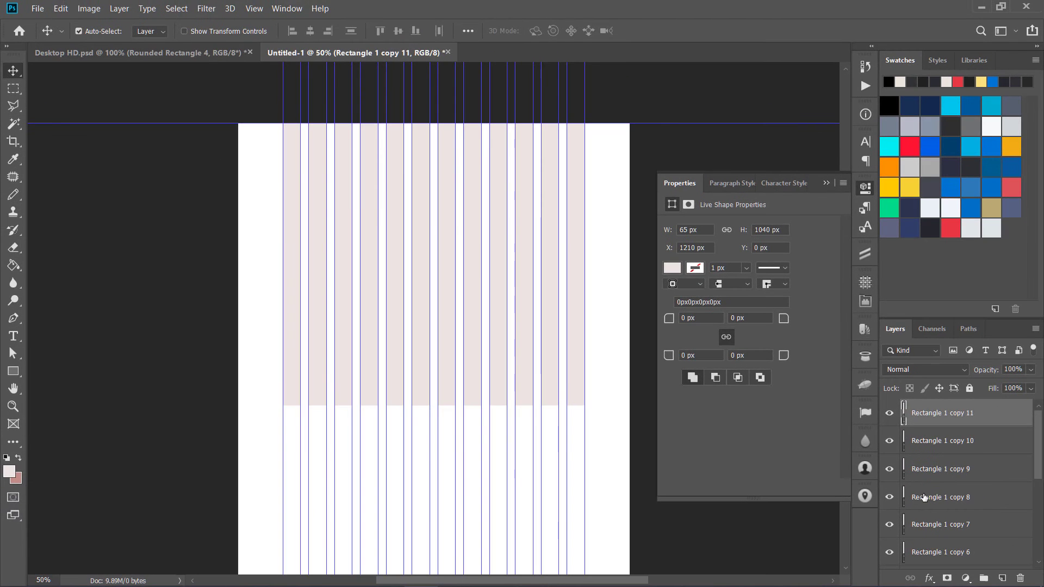
- Select all twelve column rectangle layers and group them with Ctrl+G
scroll(925, 496, "down", 1)
scroll(925, 495, "down", 3)
left_click(931, 528)
scroll(931, 527, "up", 4)
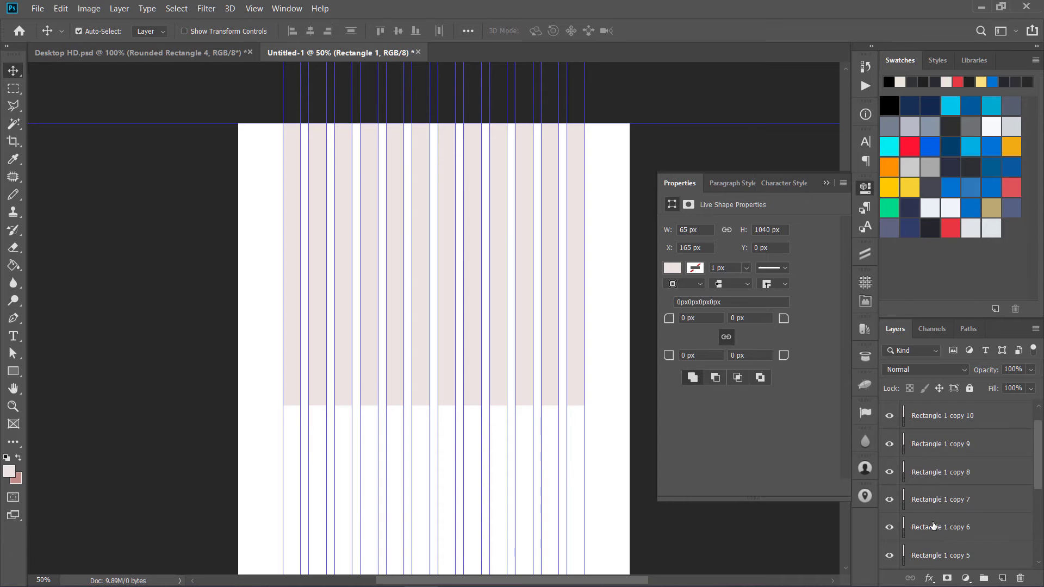
left_click(931, 416, "shift")
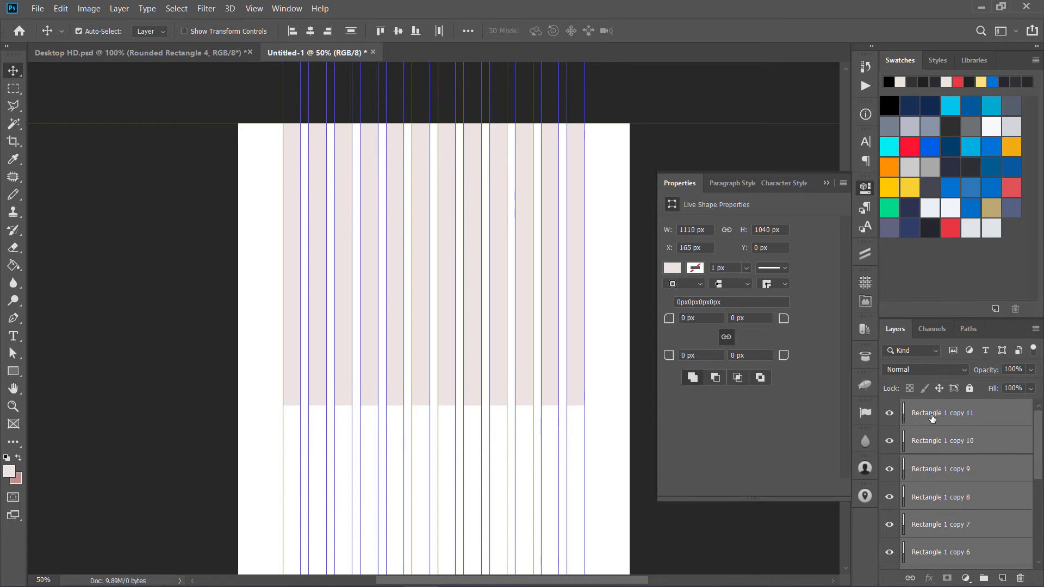
key("ctrl+g")
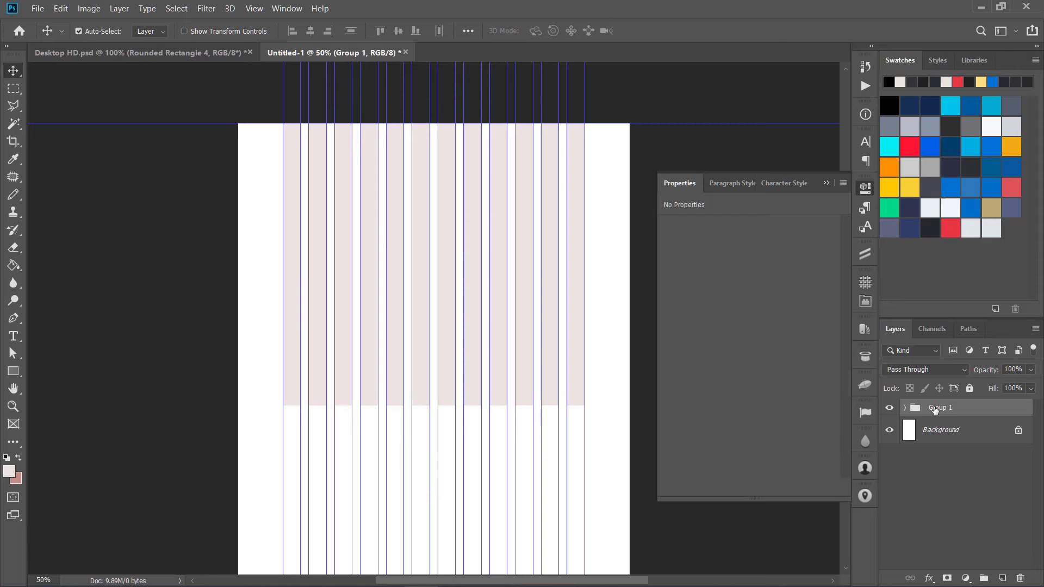
- Rename the new group 'cols' and close the Properties panel
double_click(934, 408)
type("ca")
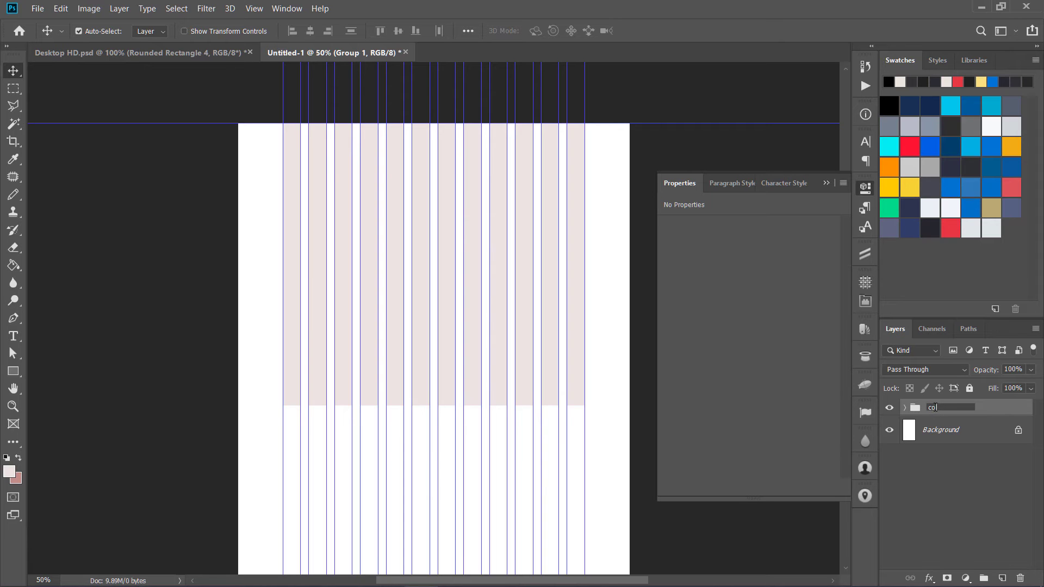
type("ls")
key("Return")
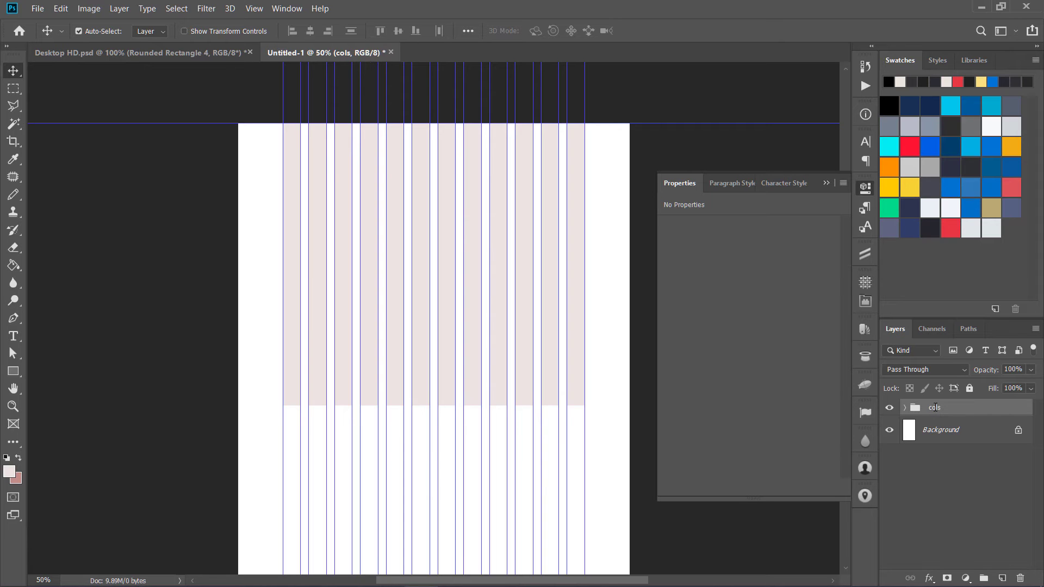
left_click(859, 188)
scroll(570, 434, "down", 1)
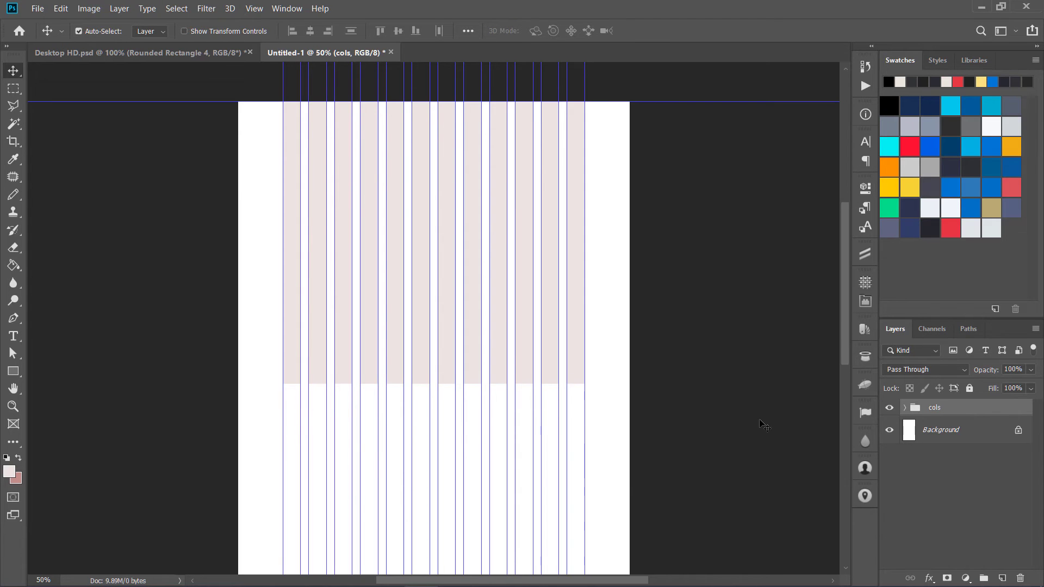
- Free-transform the cols group, stretching the columns down to the full 2400 px page height
key("ctrl")
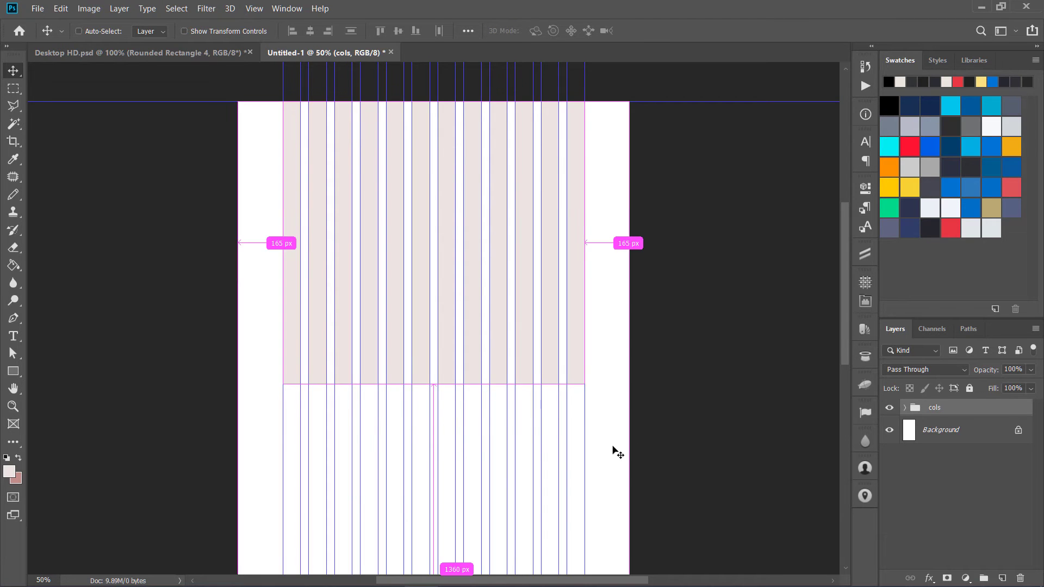
key("ctrl+t")
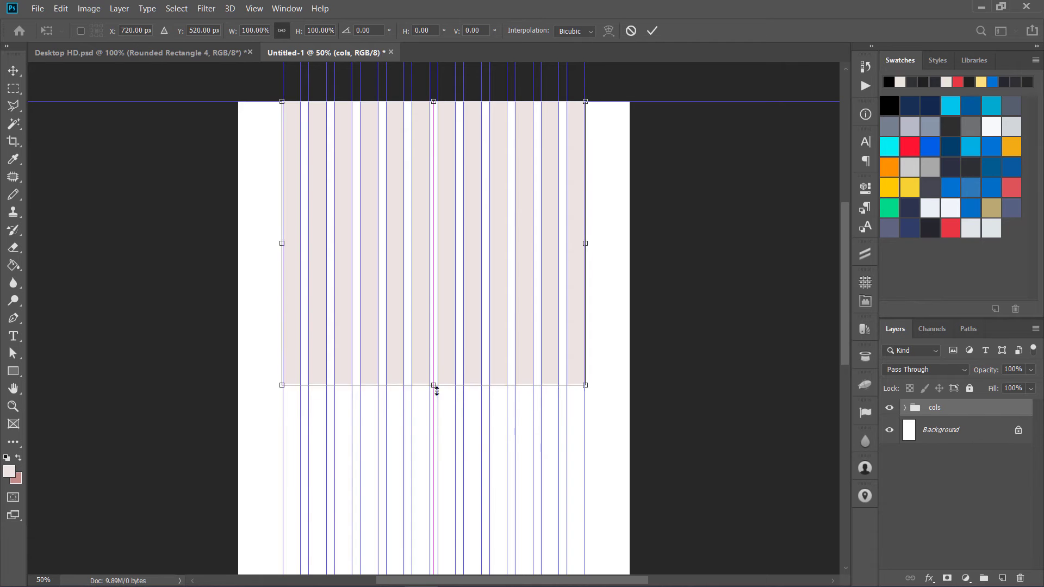
left_click_drag(437, 389, 435, 508)
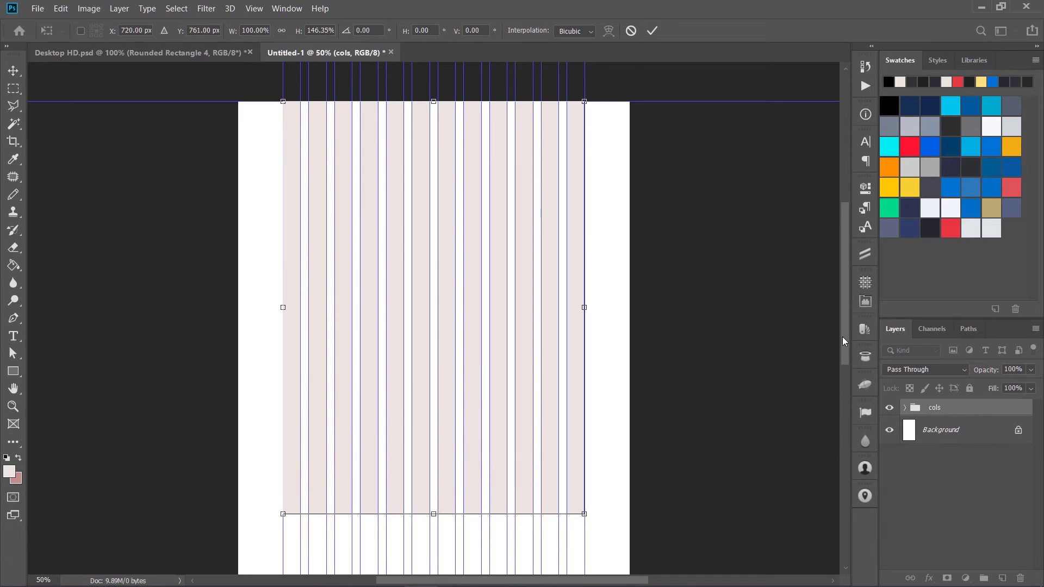
left_click_drag(845, 342, 846, 416)
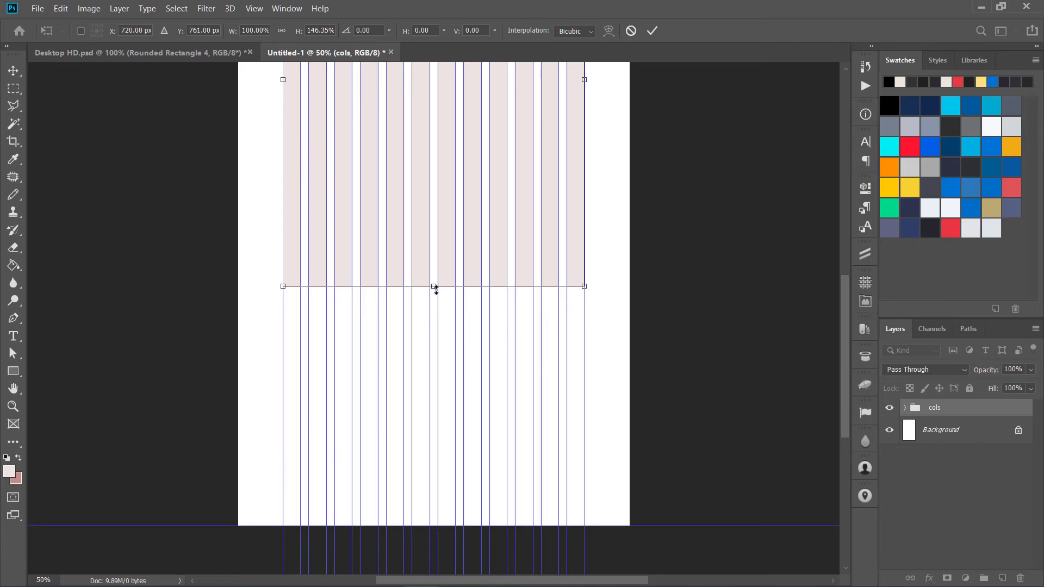
left_click_drag(433, 287, 425, 533)
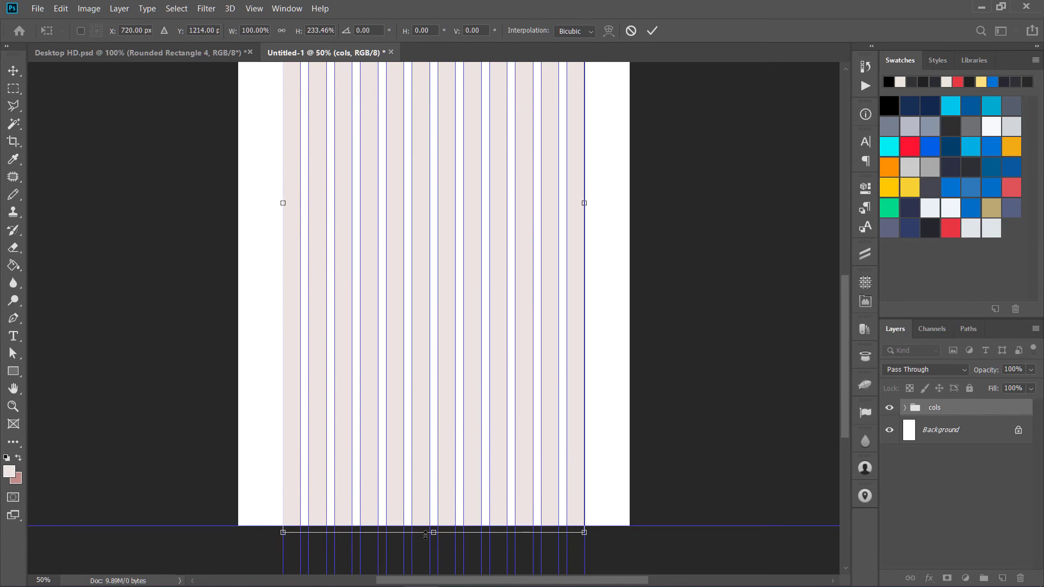
key("Return")
scroll(402, 526, "up", 3)
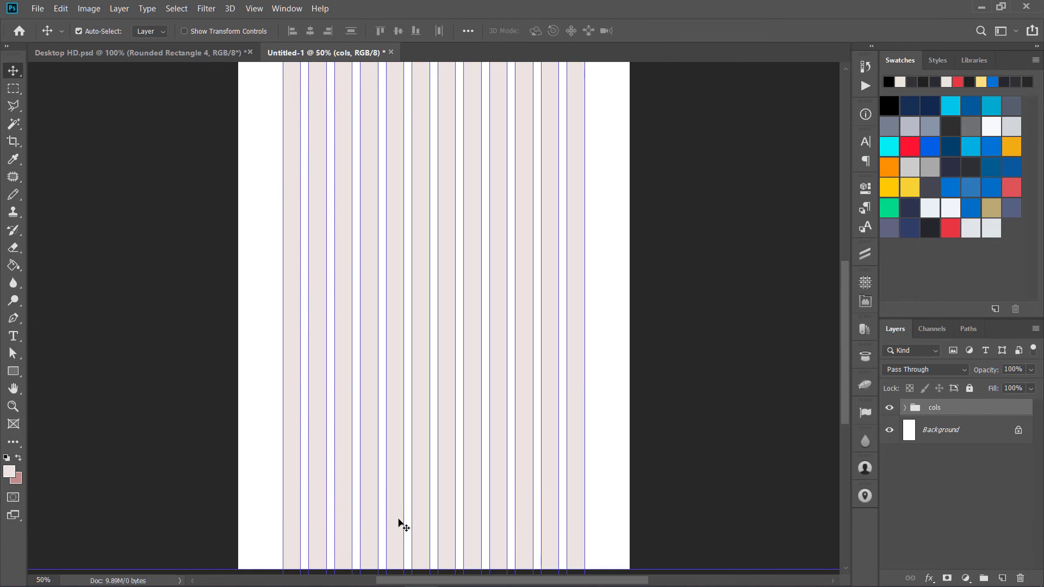
- Add a cf5d5e red Color Overlay effect to the cols group
scroll(402, 526, "up", 4)
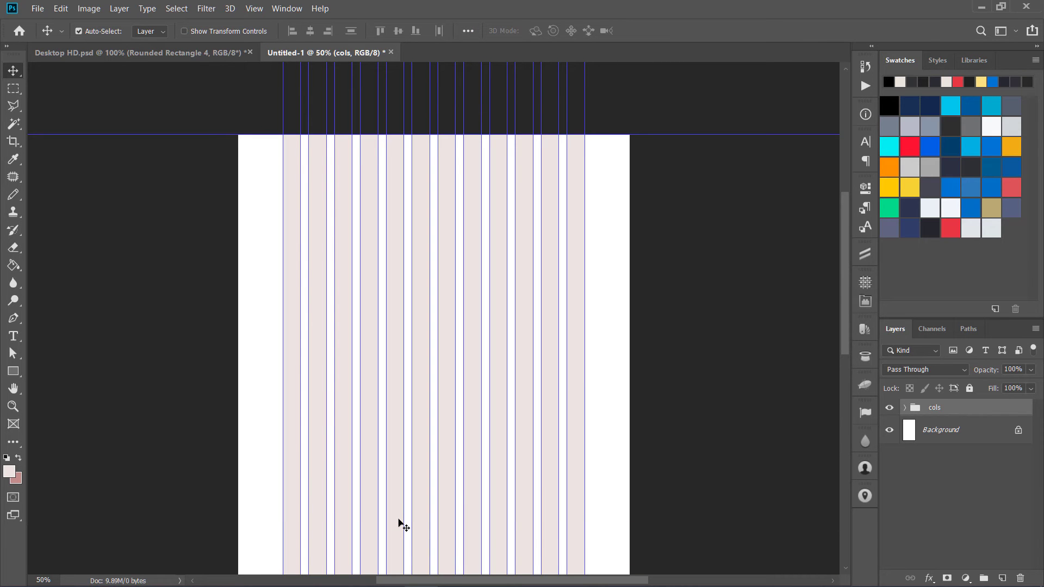
left_click(888, 408)
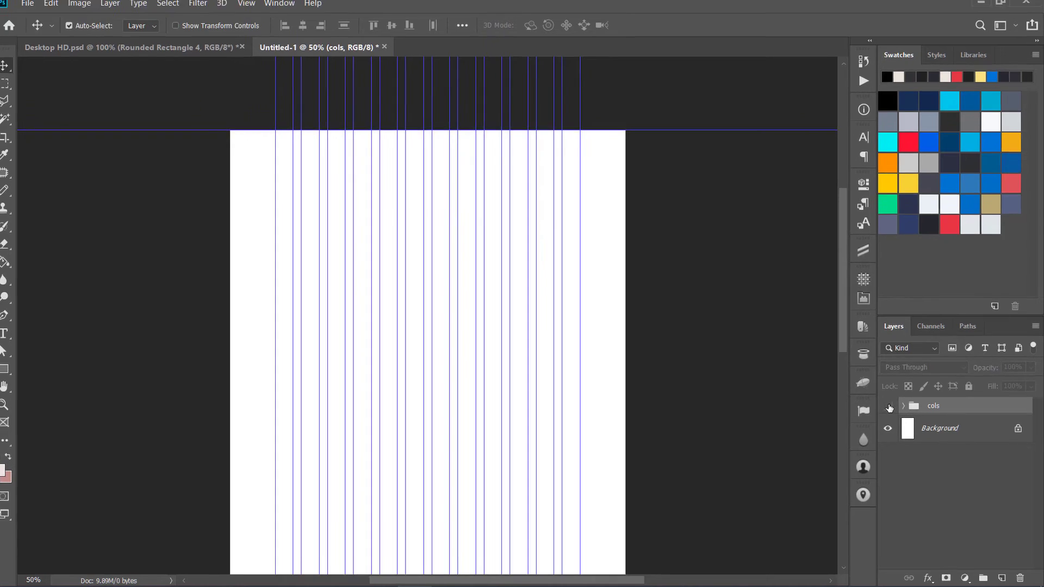
left_click(888, 406)
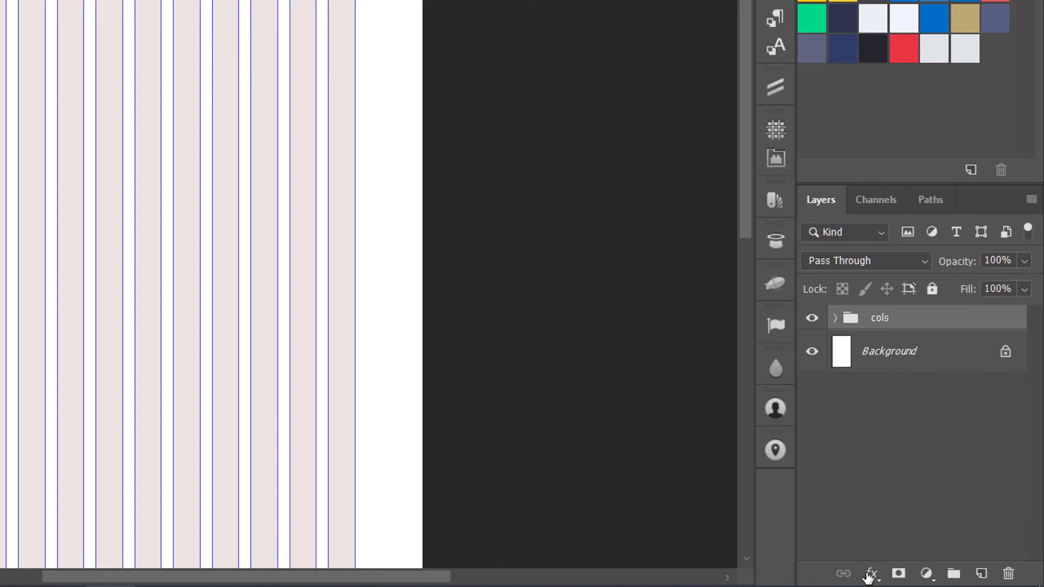
left_click(871, 573)
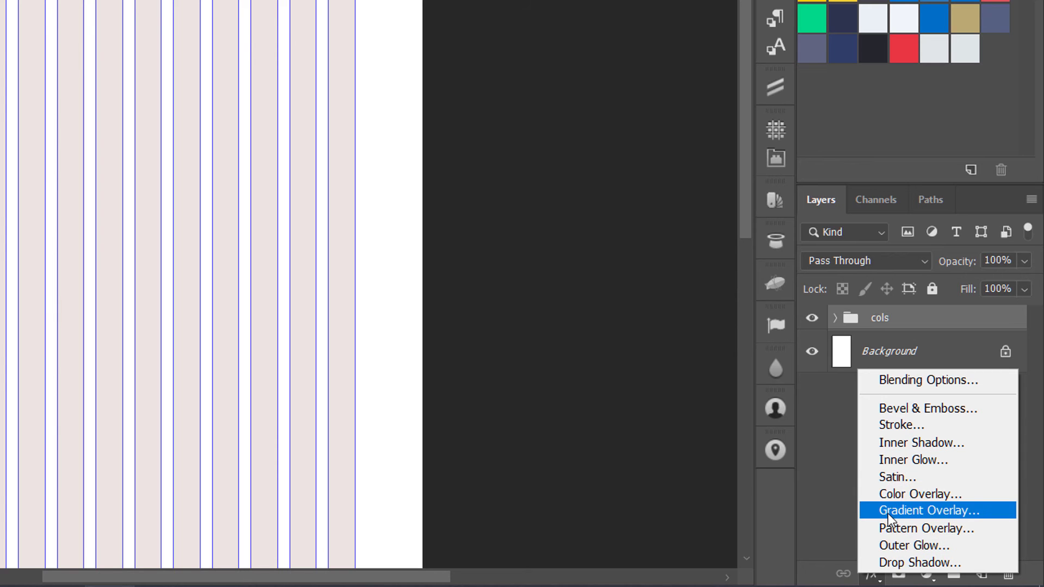
left_click(880, 493)
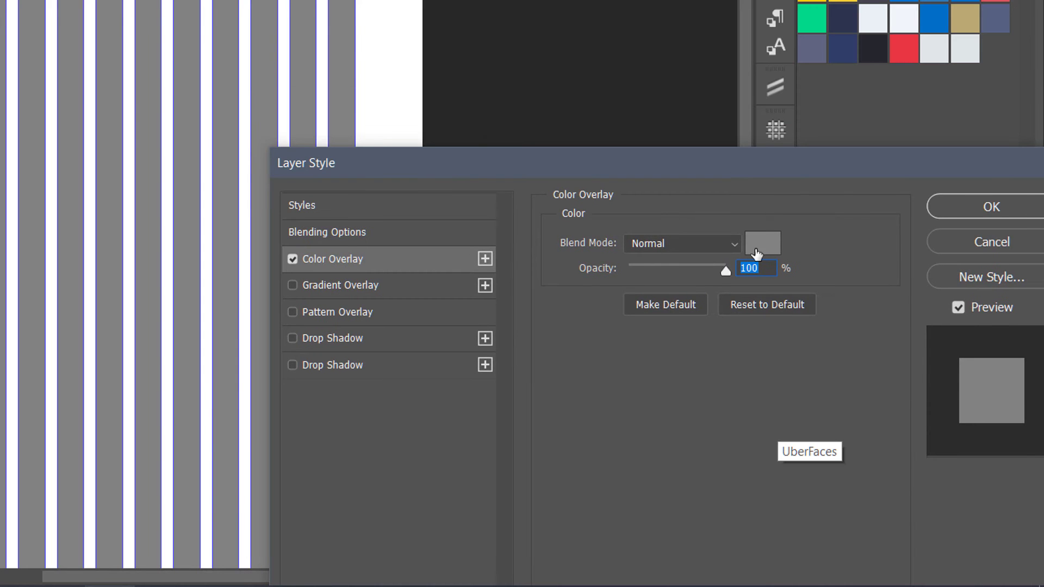
left_click(753, 248)
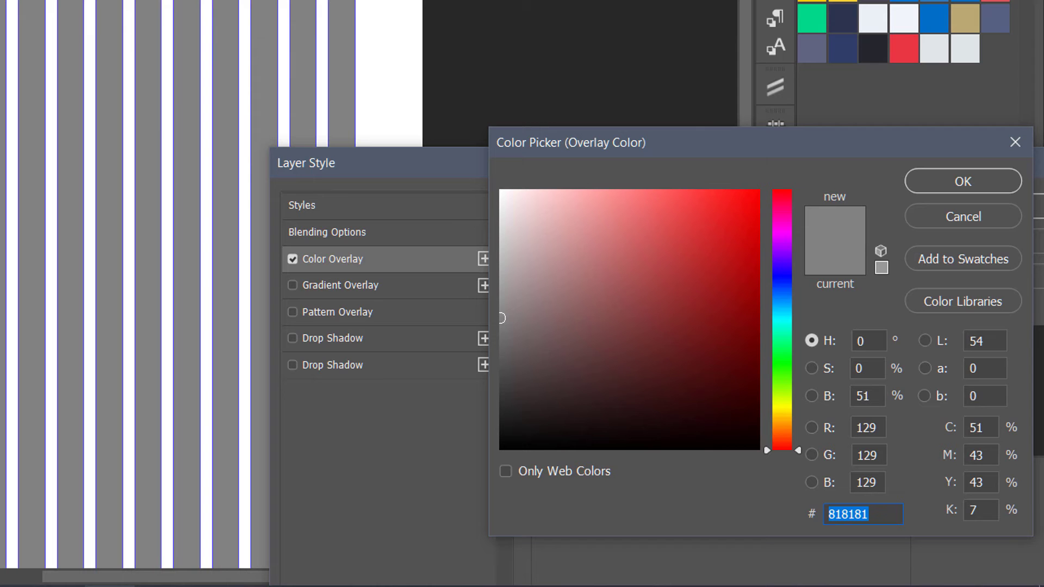
type("cf5d5e")
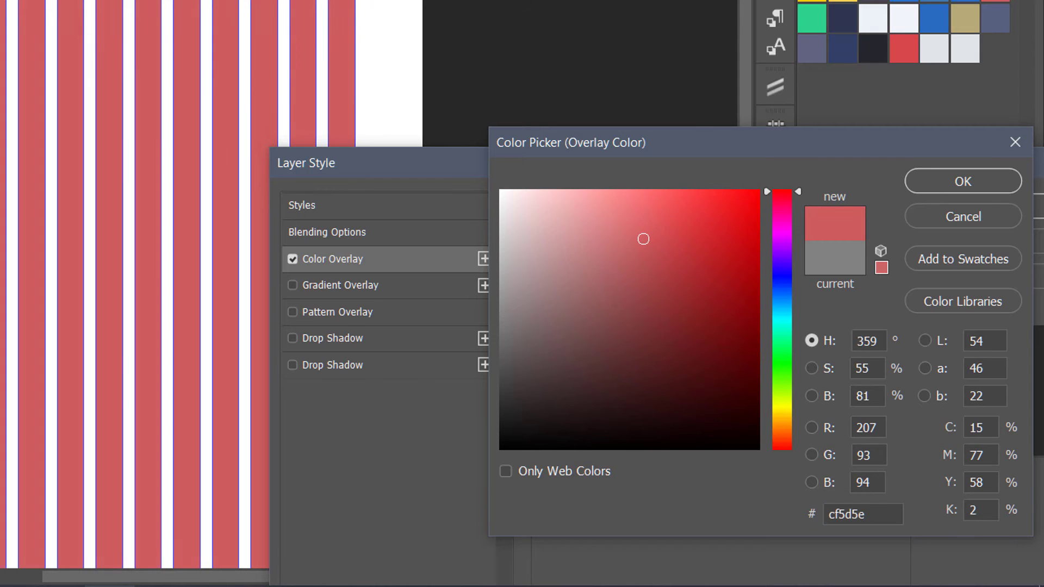
left_click(927, 179)
mouse_move(726, 271)
left_mouse_down()
mouse_move(644, 275)
mouse_move(731, 269)
left_mouse_up()
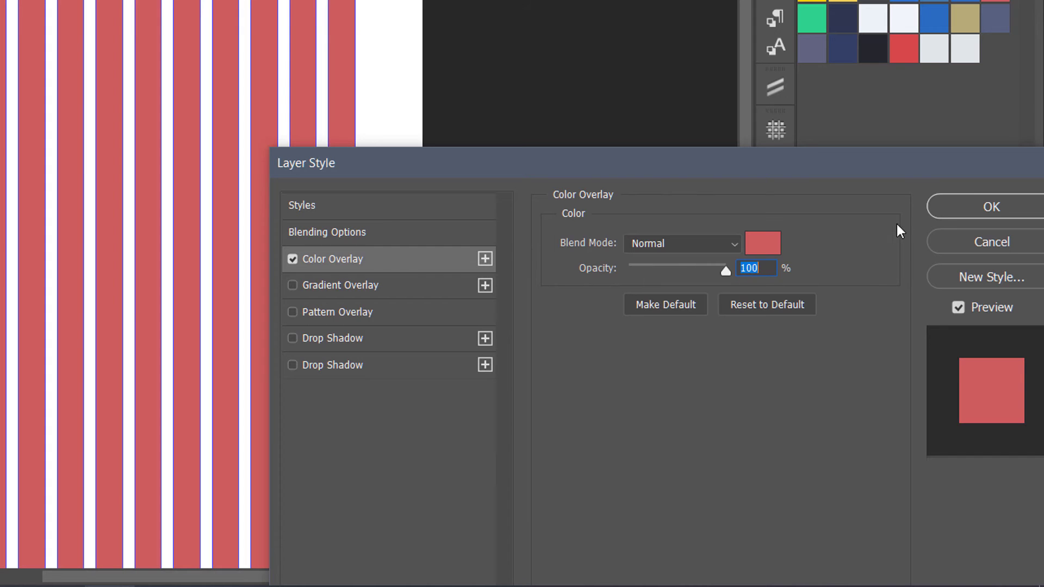
left_click(939, 210)
- Lower the cols group's opacity to 20%
left_click(1010, 258)
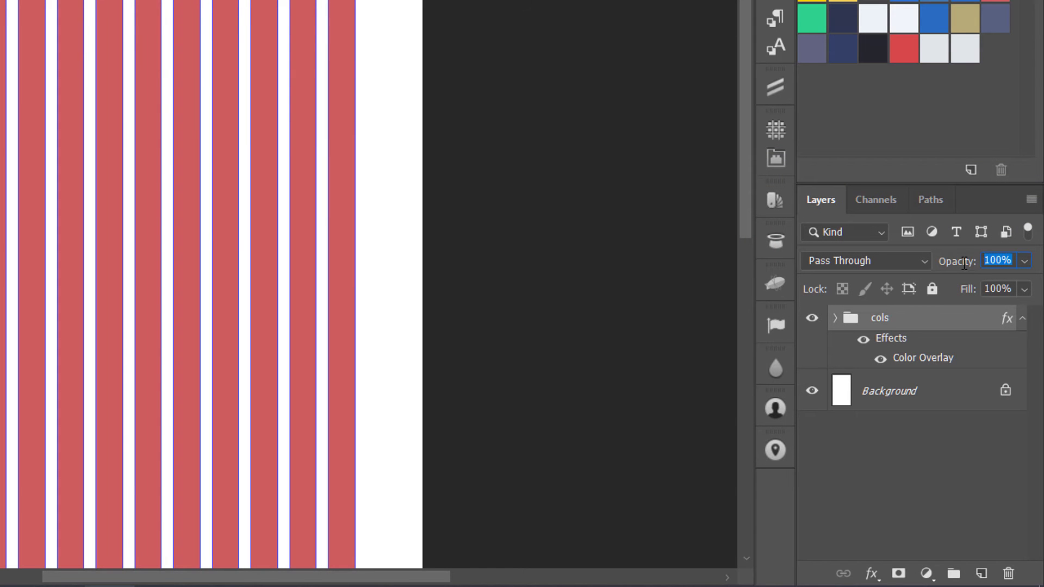
type("20")
key("Return")
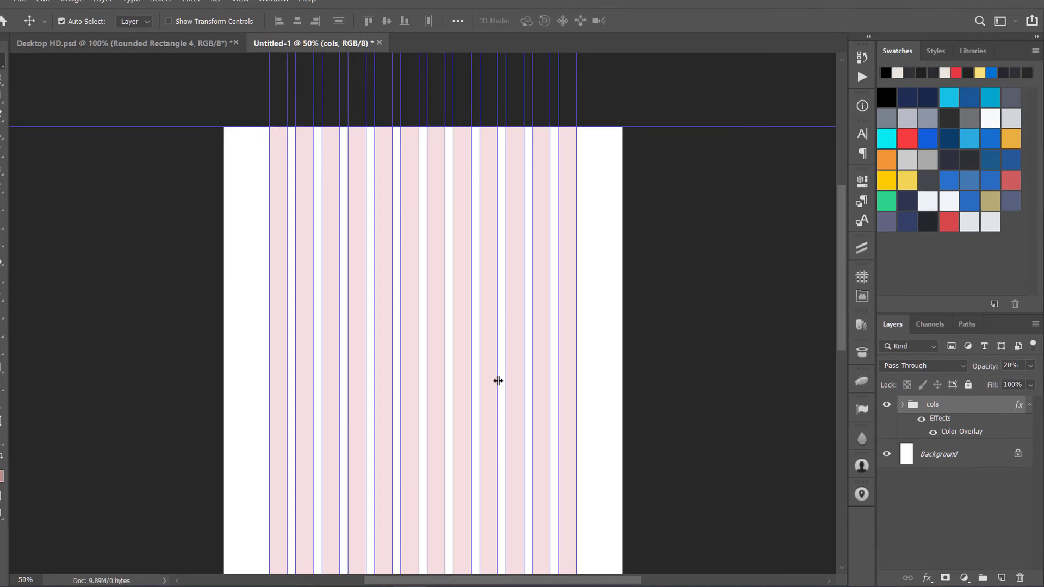
- Nudge the cols group left, then bring up the New Document dialog from File > New
key("Left")
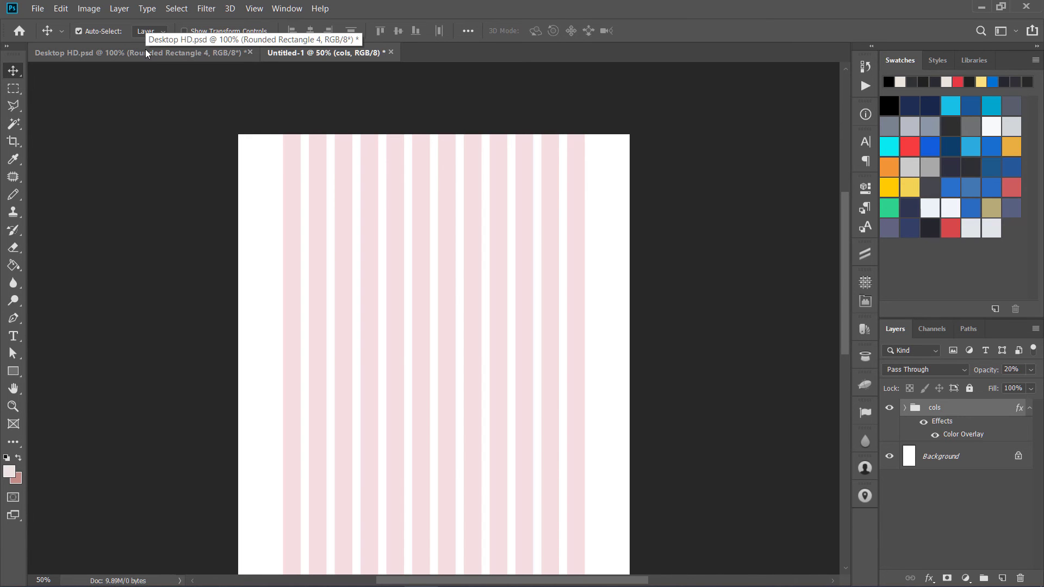
left_click(37, 9)
left_click(47, 19)
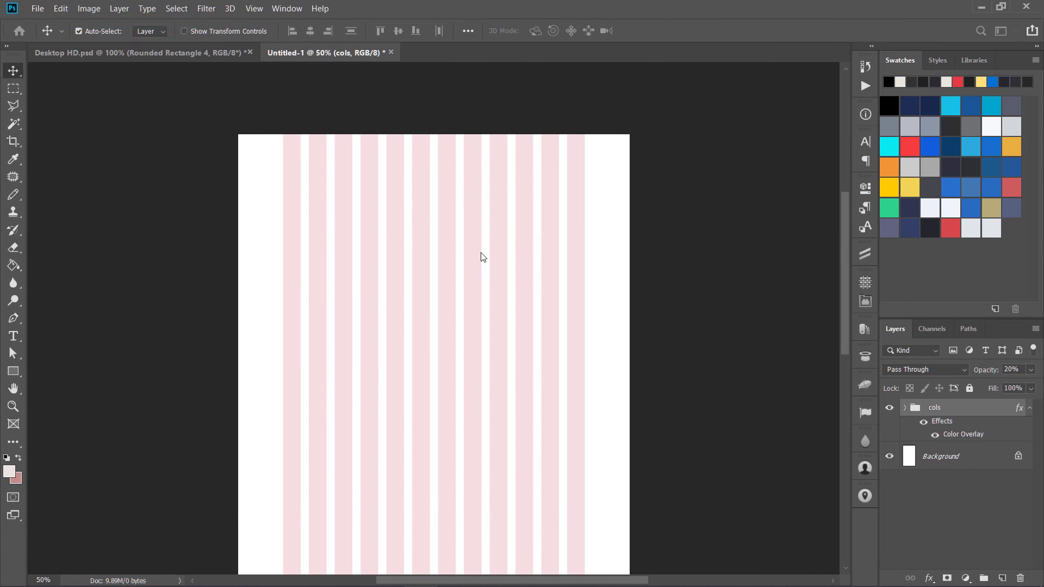
- Create a small 100 × 48 px document and zoom in on it
double_click(687, 157)
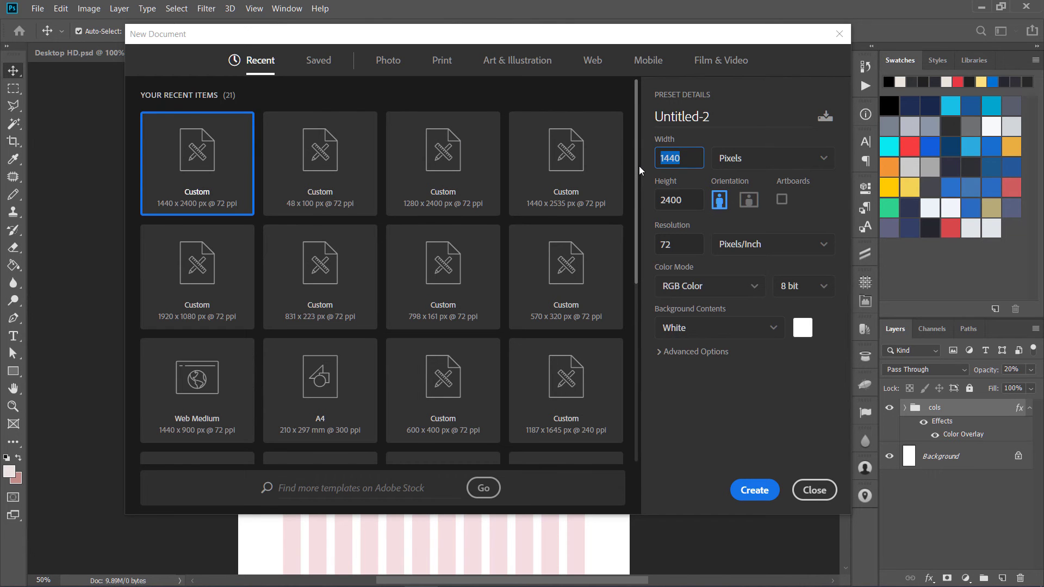
type("100")
key("Tab")
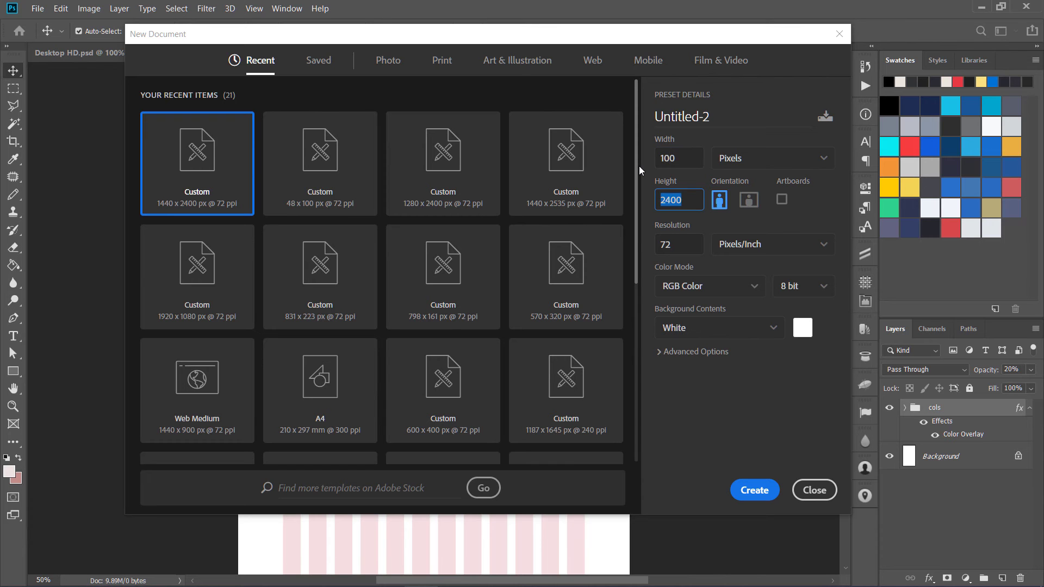
type("48")
key("Return")
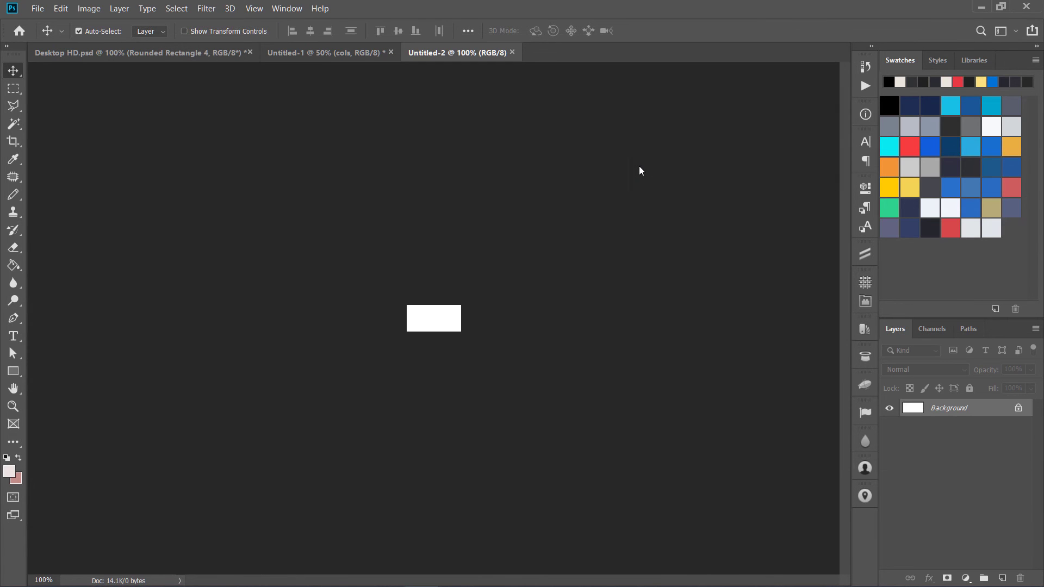
key("ctrl+plus")
key("ctrl+plus")
key("ctrl+plus")
key("ctrl+plus")
key("ctrl+plus")
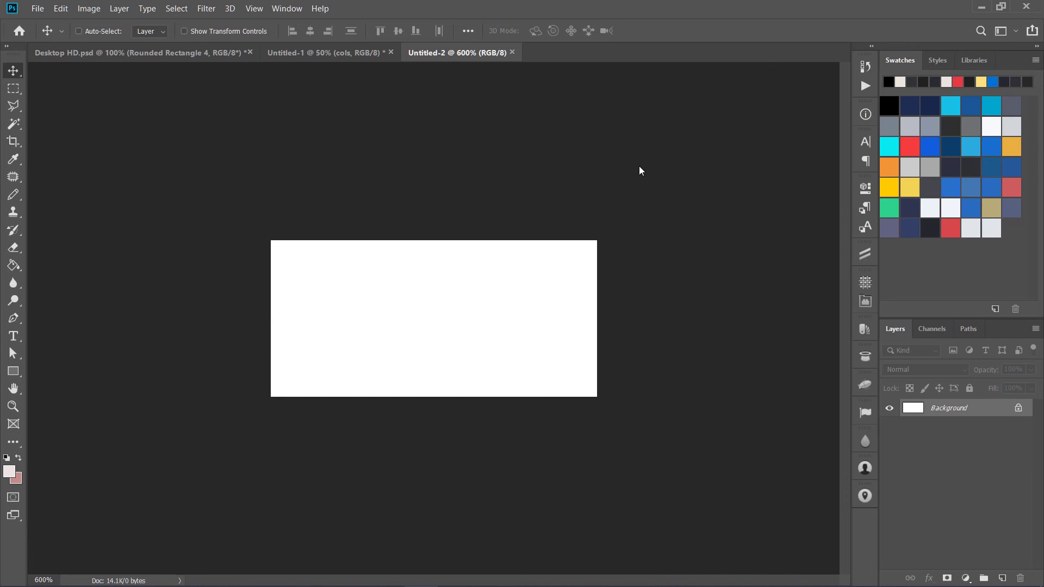
- Add a 100 × 24 px rectangle and move it to the top-left corner at X 0, Y 0
left_click(14, 373)
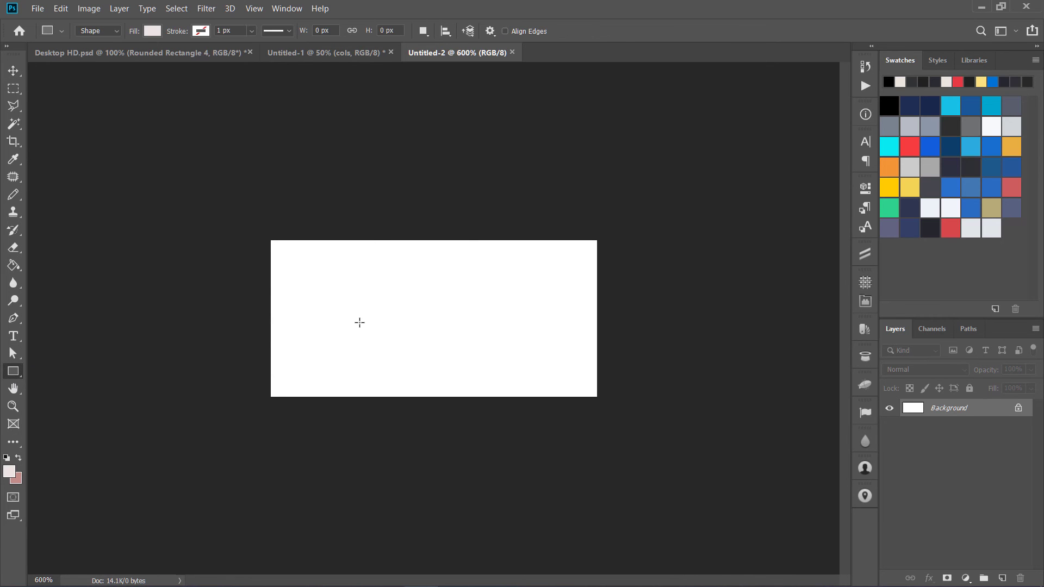
left_click(413, 293)
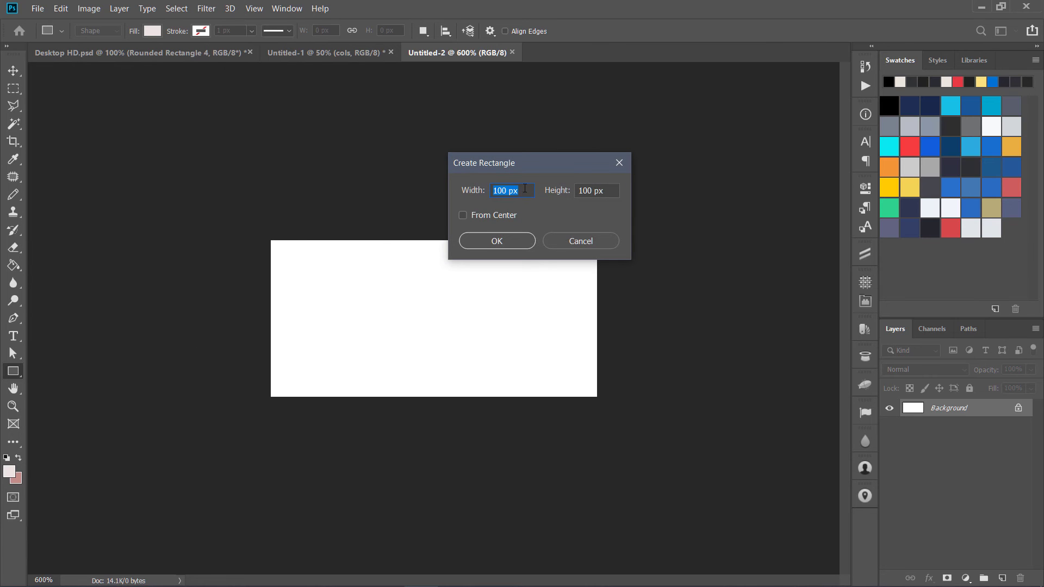
left_click_drag(593, 187, 569, 191)
type("24")
key("Return")
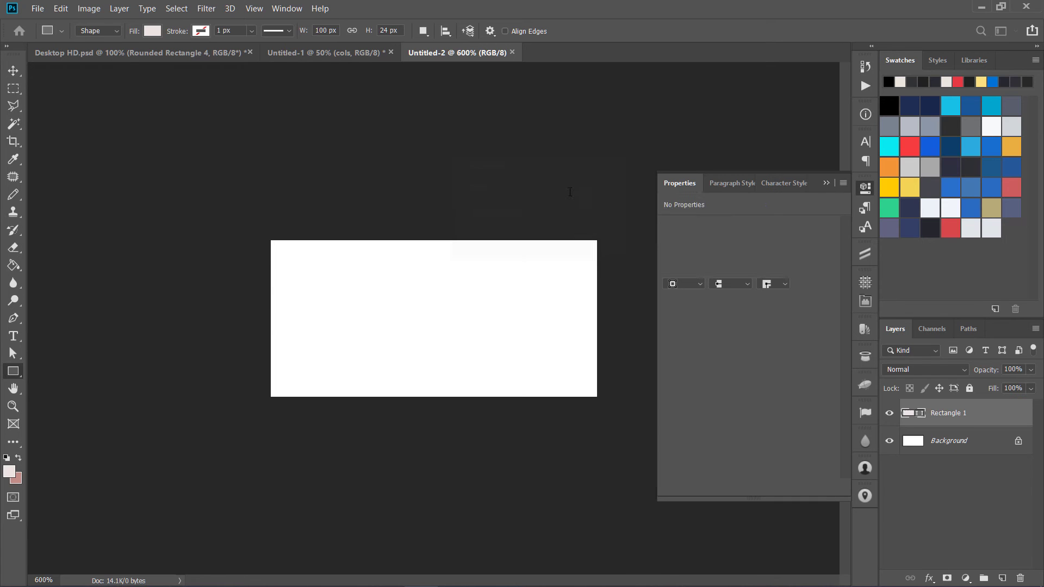
key("v")
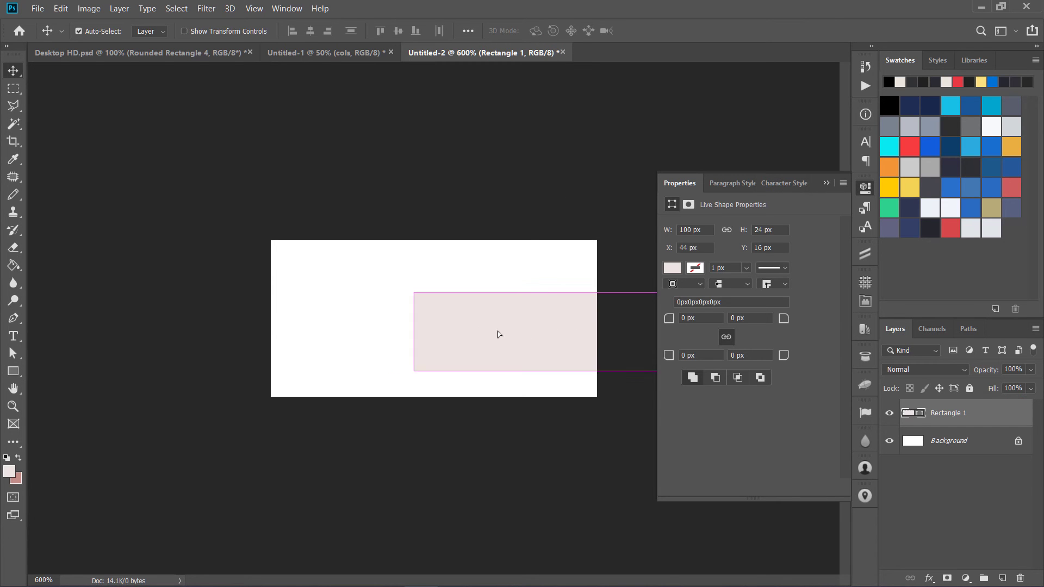
left_click_drag(497, 331, 380, 285)
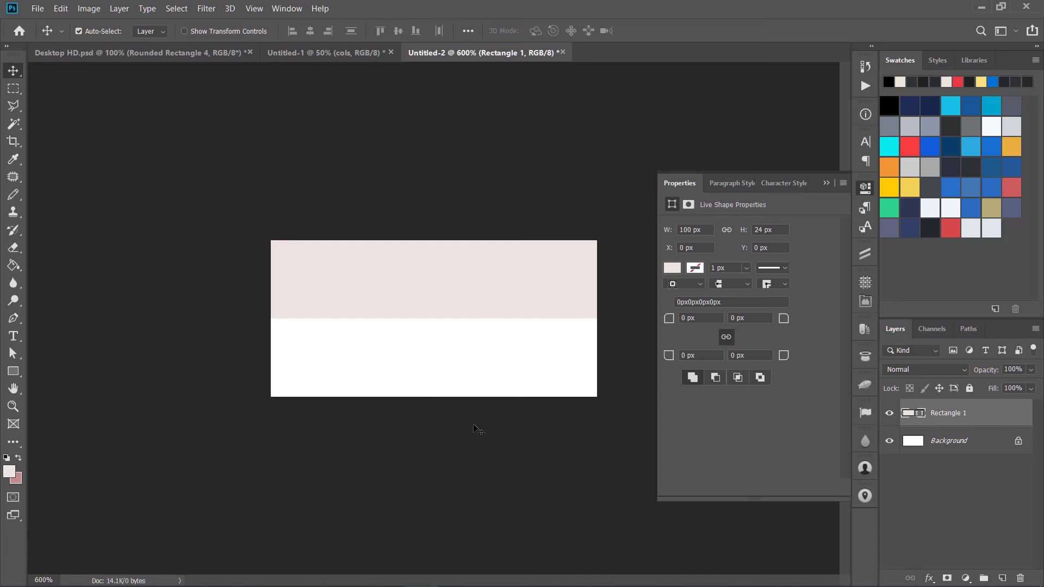
- Change the rectangle's fill to light grey f0f0f0
double_click(907, 414)
left_click_drag(685, 346, 675, 332)
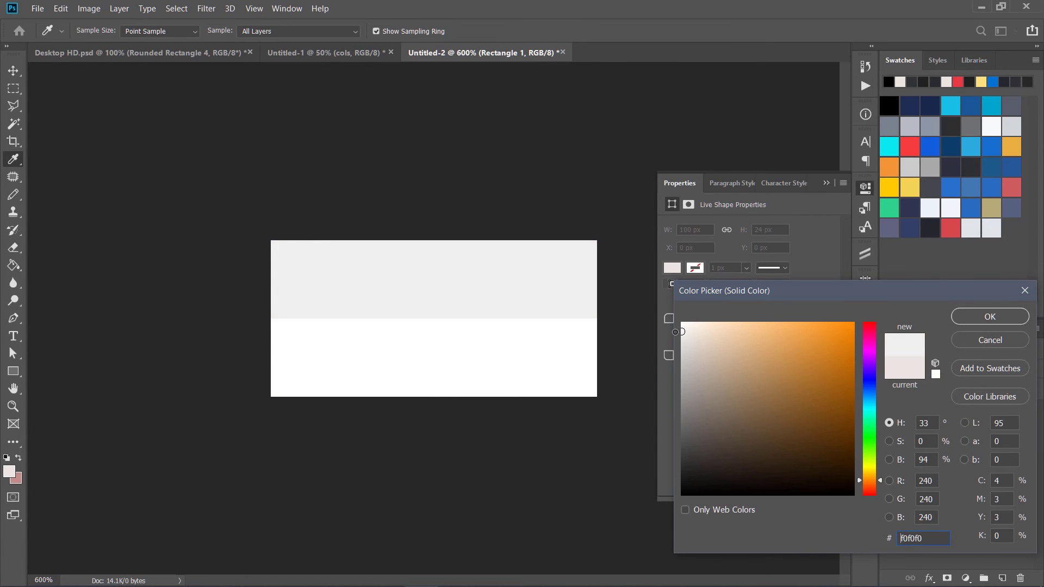
left_click(973, 316)
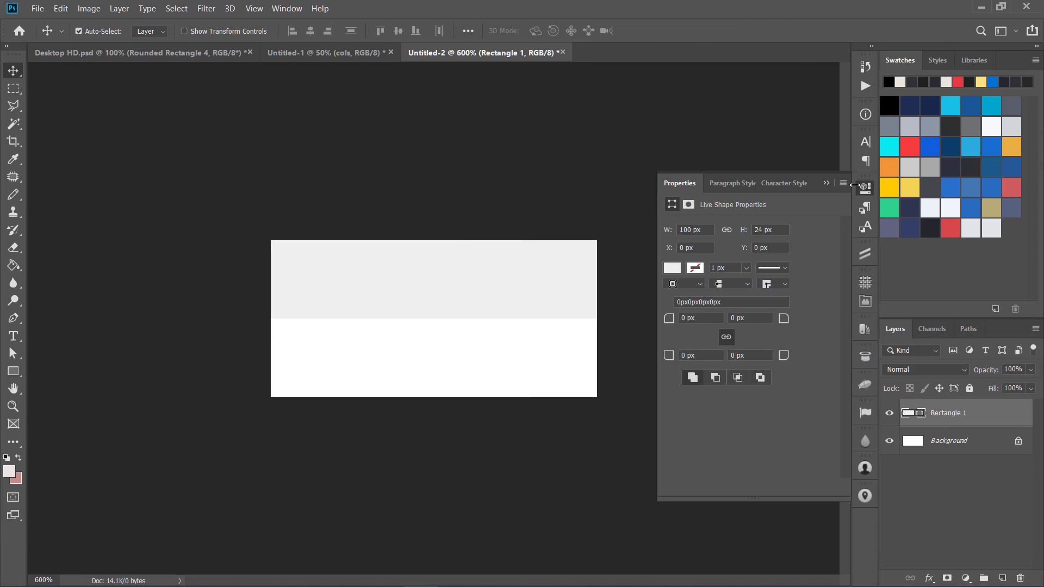
left_click(864, 188)
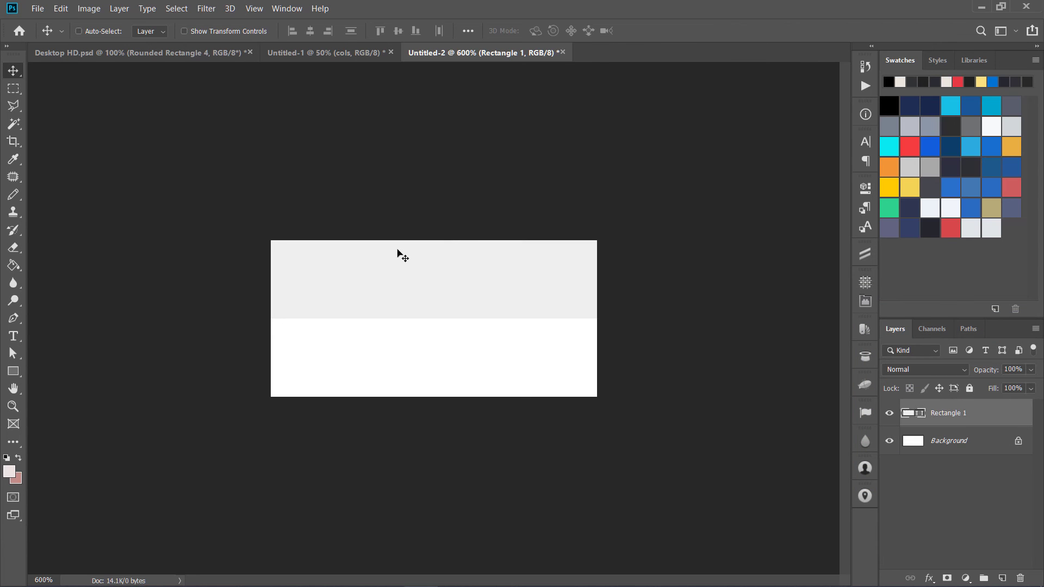
- Define the whole canvas as a pattern named baseline24px and close the small document
key("ctrl+a")
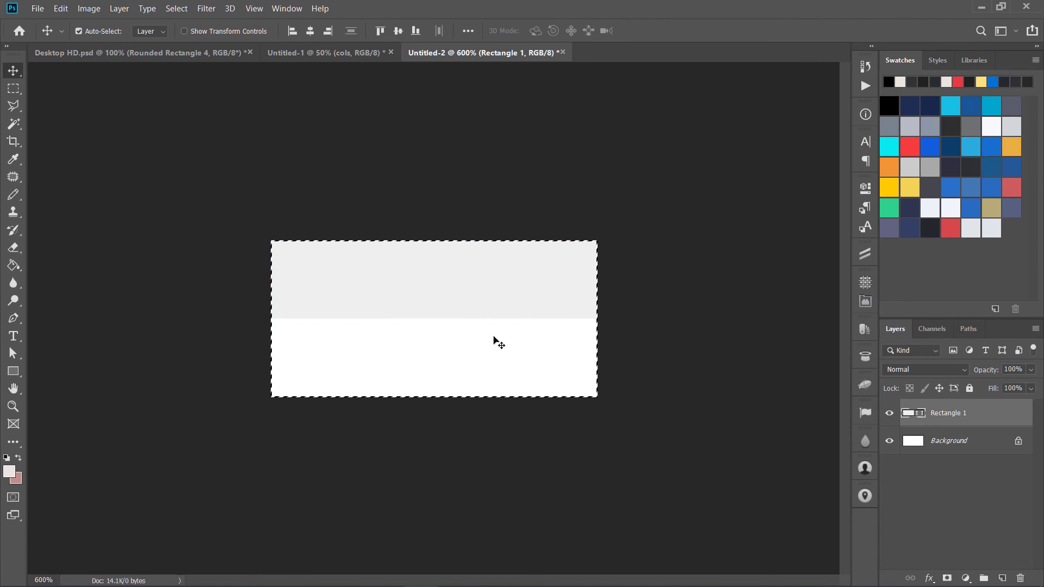
left_click(60, 8)
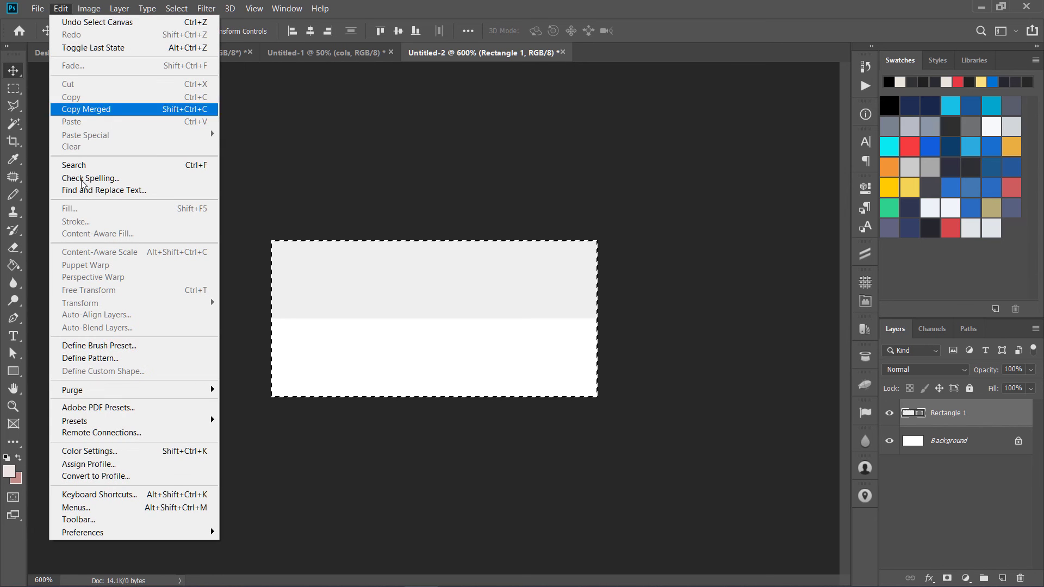
left_click(109, 358)
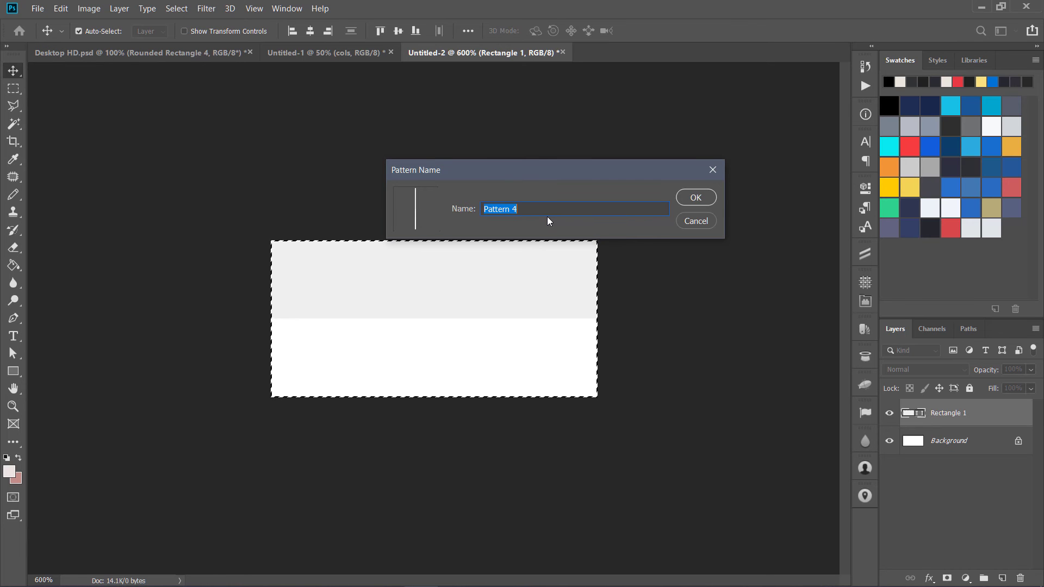
type("baseline")
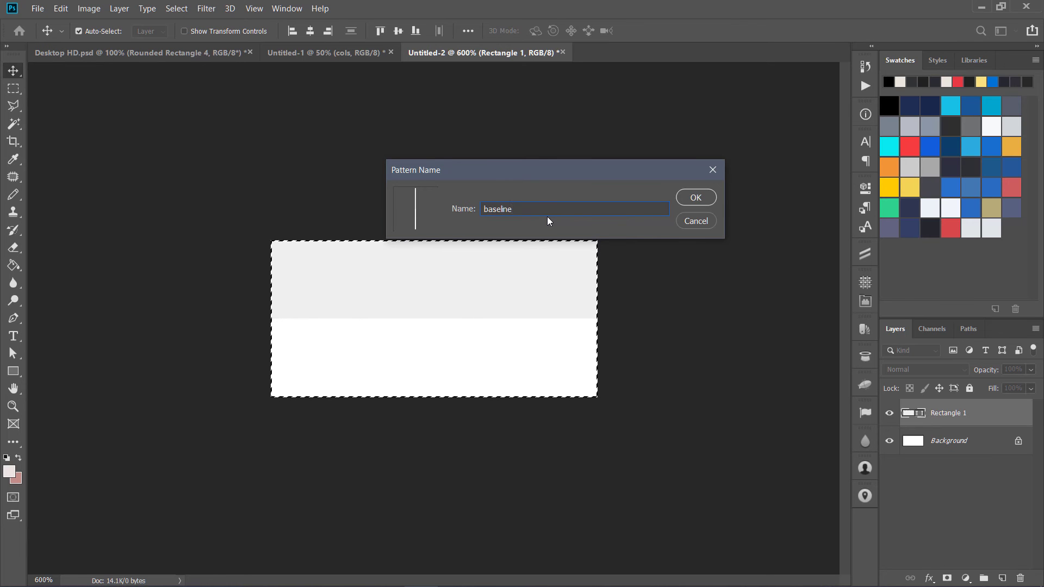
type("24px")
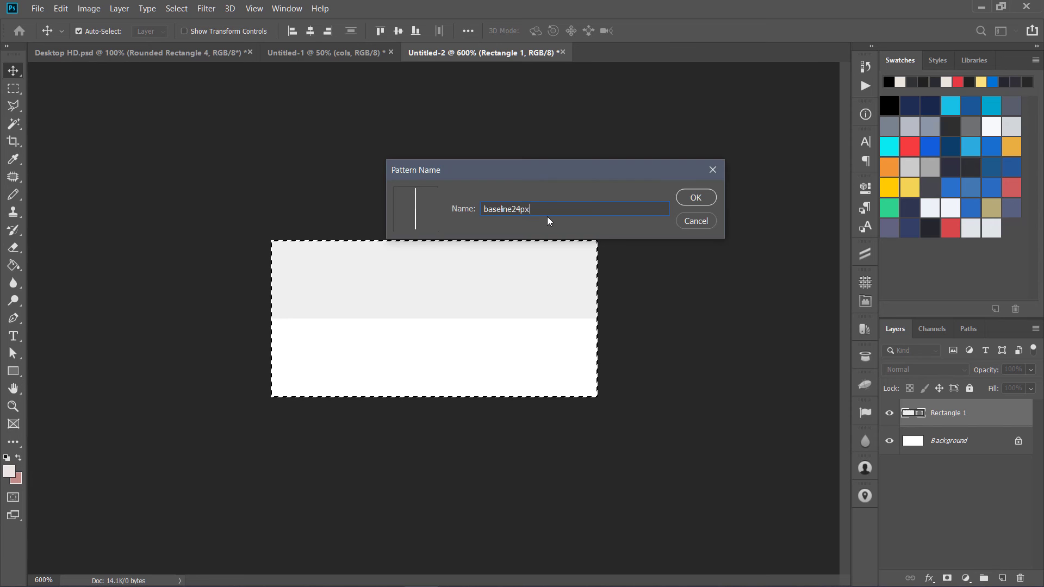
key("Return")
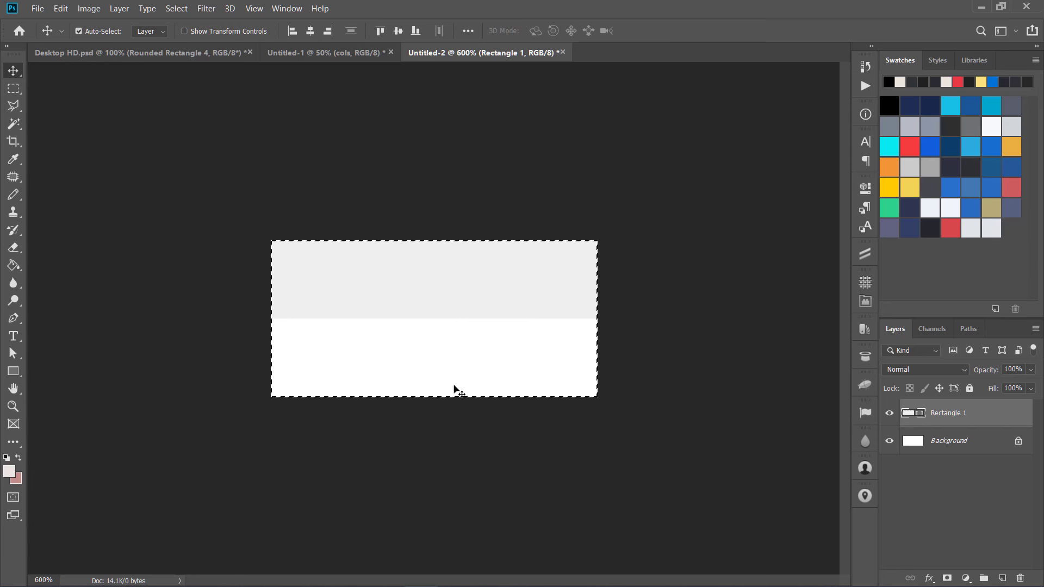
left_click(563, 52)
- Close without saving, then add a new Layer 1 filled with the foreground colour
left_click(540, 234)
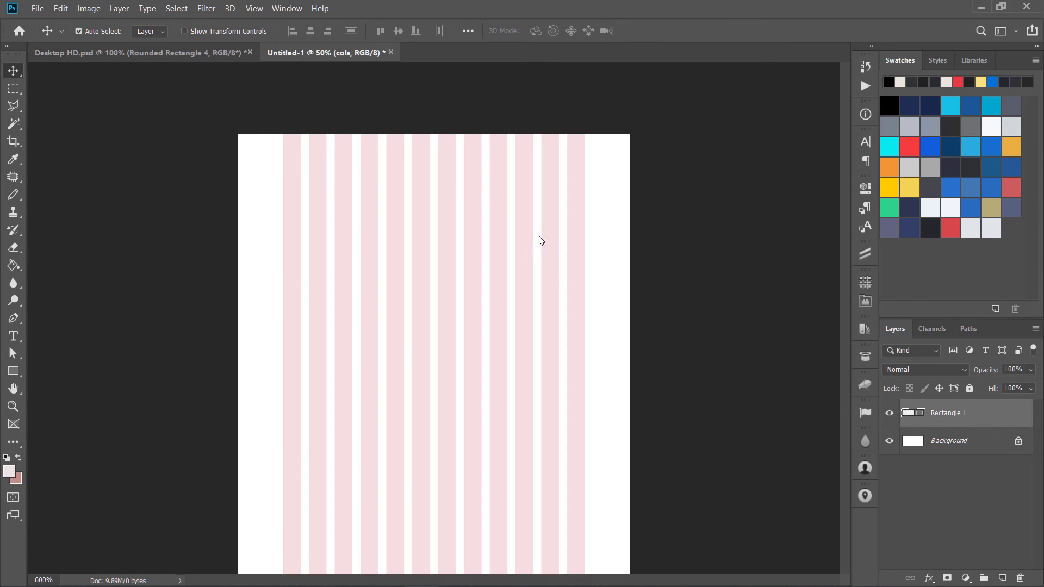
left_click(1001, 578)
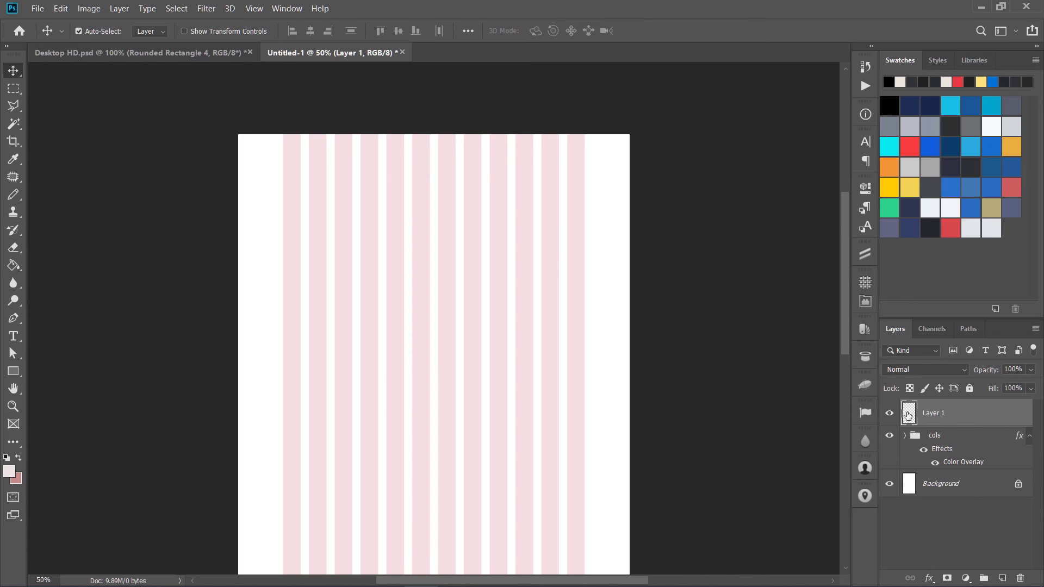
left_click_drag(877, 346, 801, 346)
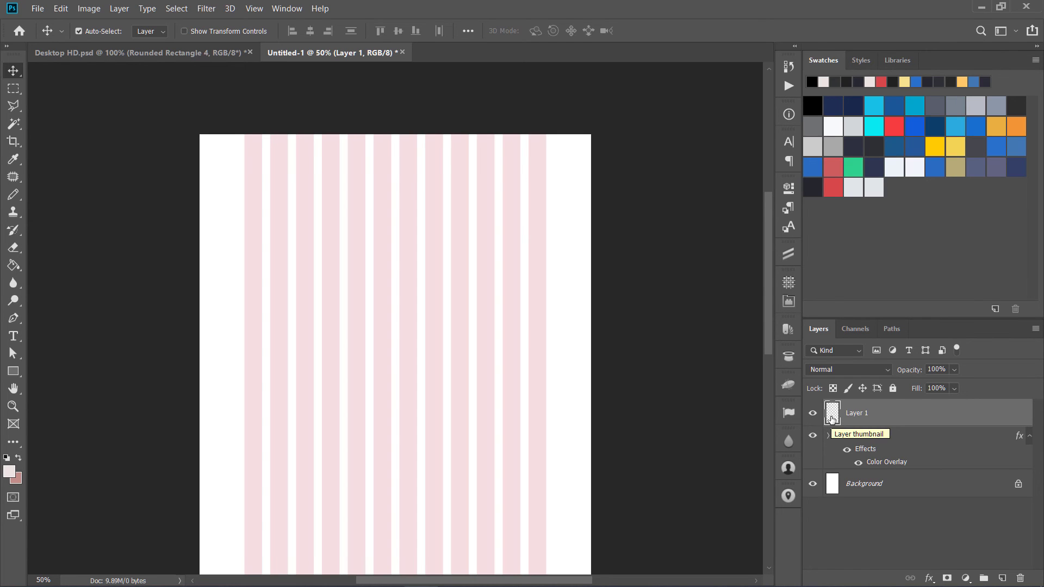
key("alt+BackSpace")
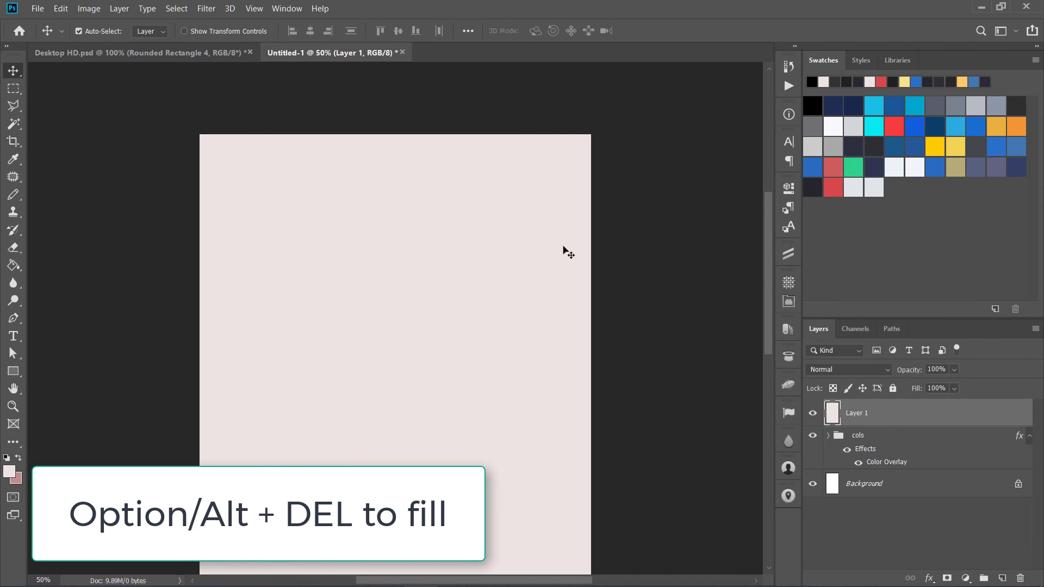
- Apply a Pattern Overlay with the baseline24px stripe pattern to Layer 1
left_click(119, 9)
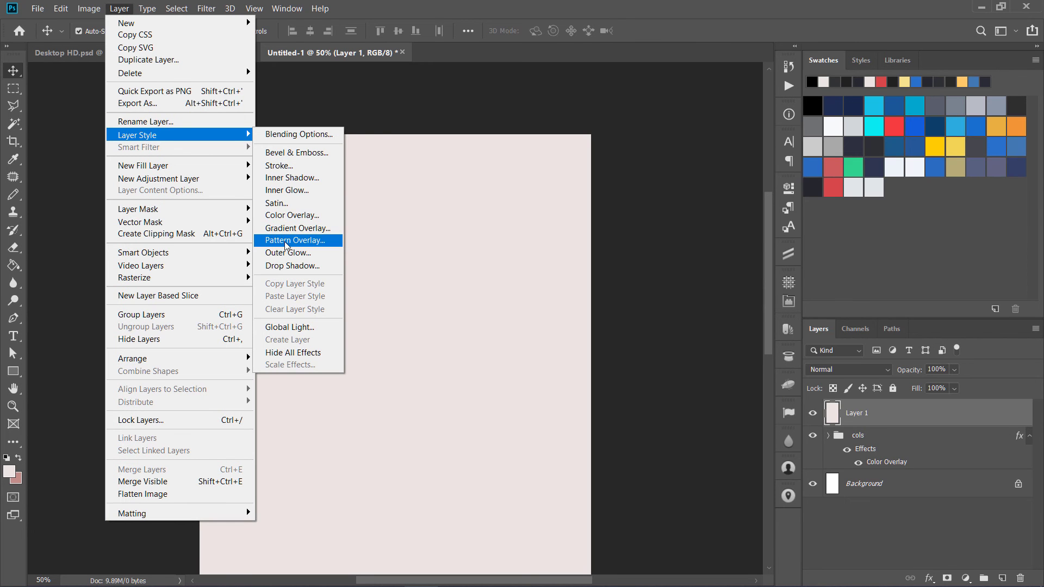
left_click(293, 240)
left_click_drag(699, 255, 648, 205)
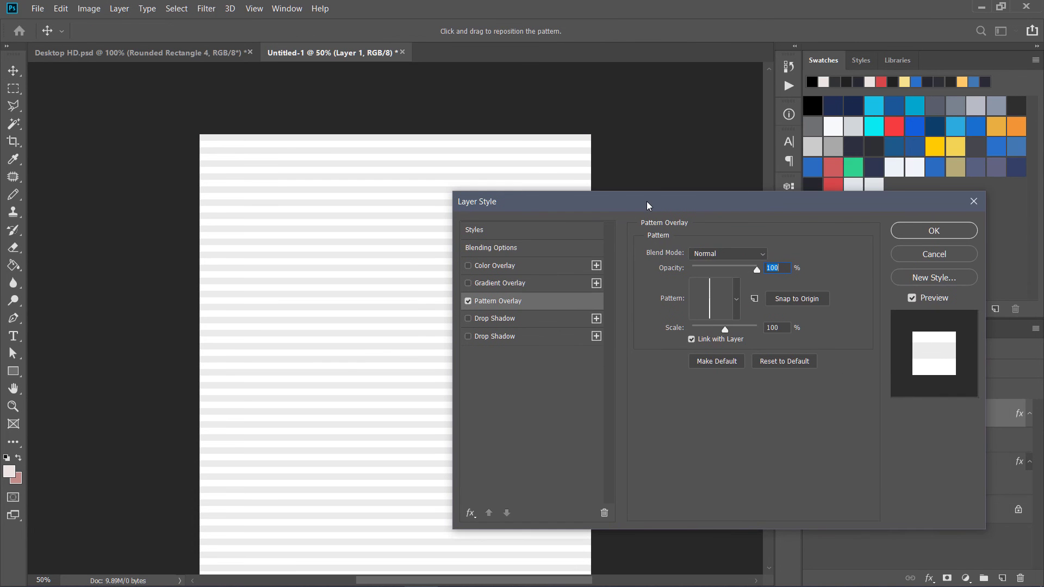
left_click(736, 298)
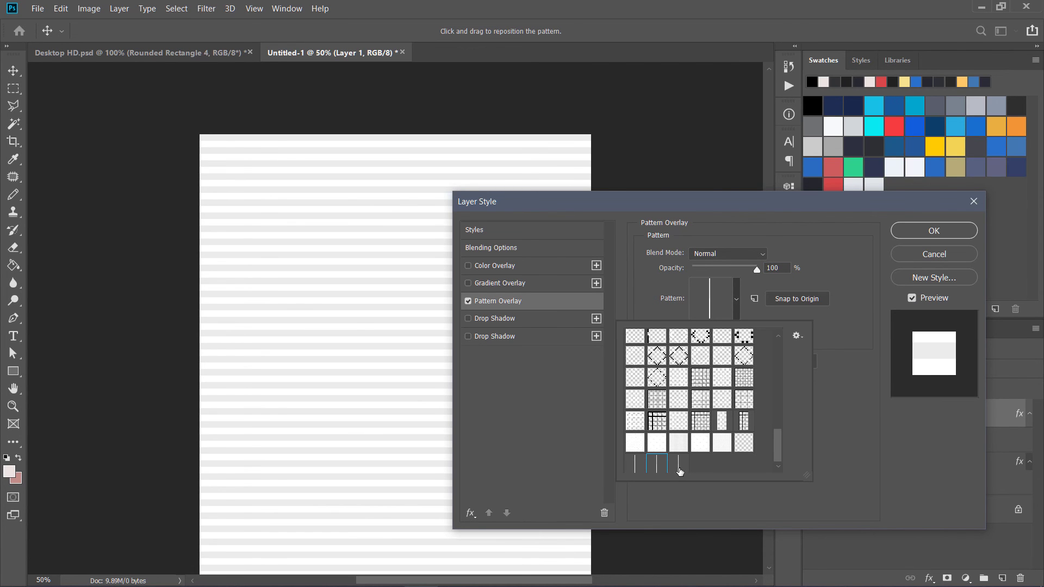
left_click(681, 466)
left_click(843, 311)
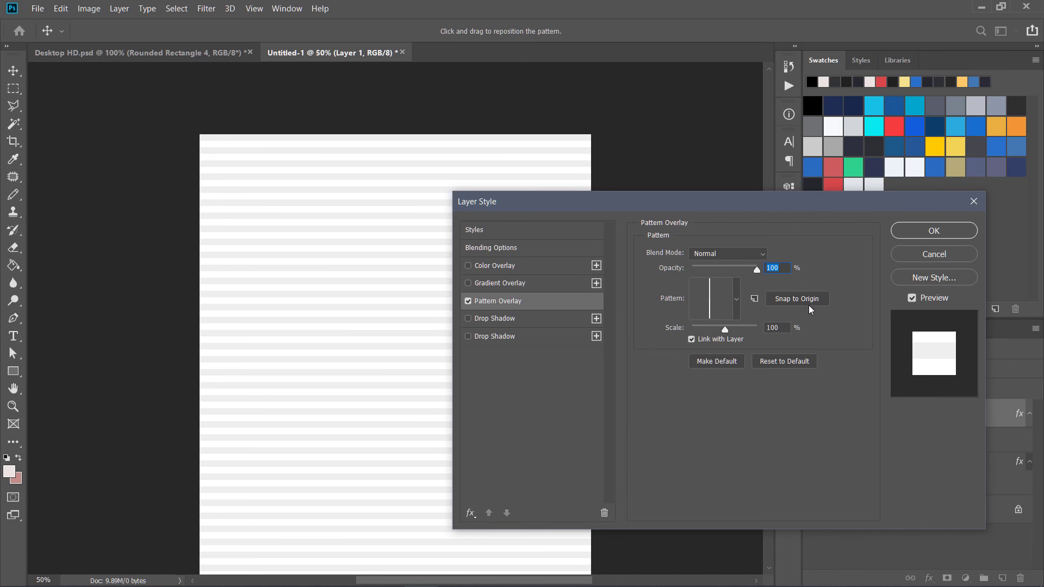
left_click(926, 233)
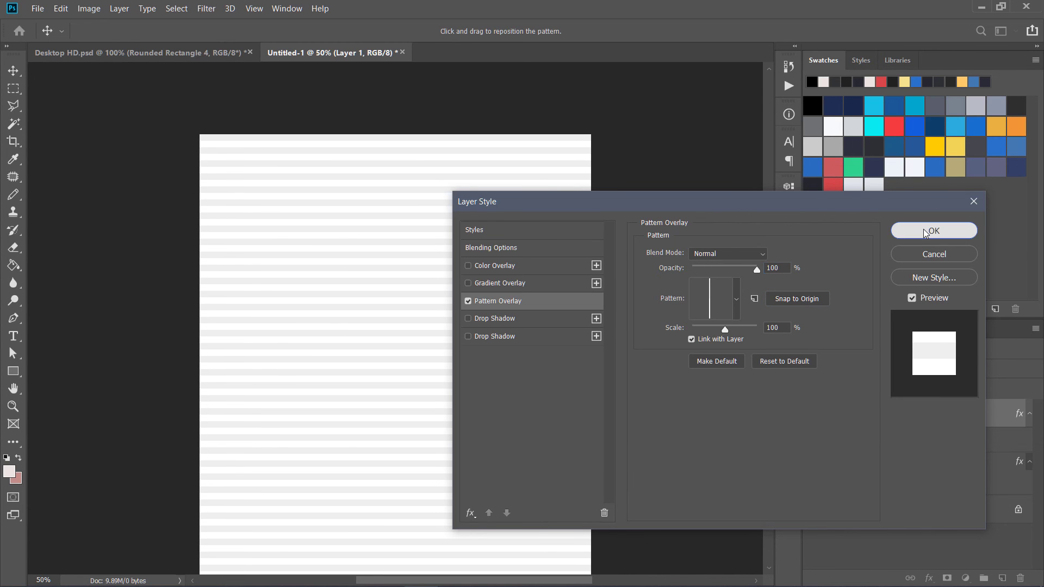
- Confirm the overlay and move the cols group above Layer 1
left_click(925, 231)
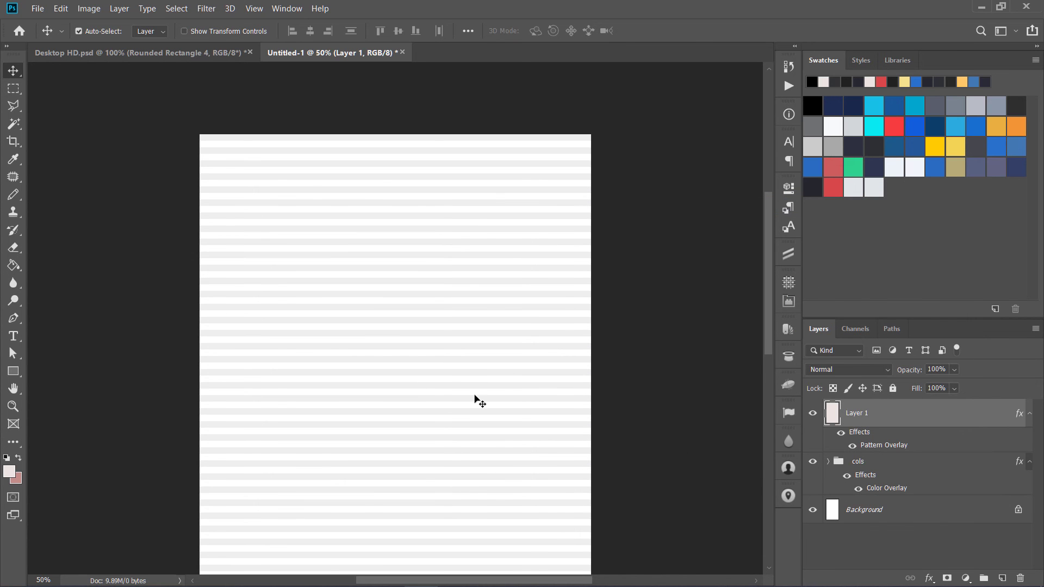
left_click(851, 463)
left_click_drag(851, 463, 863, 407)
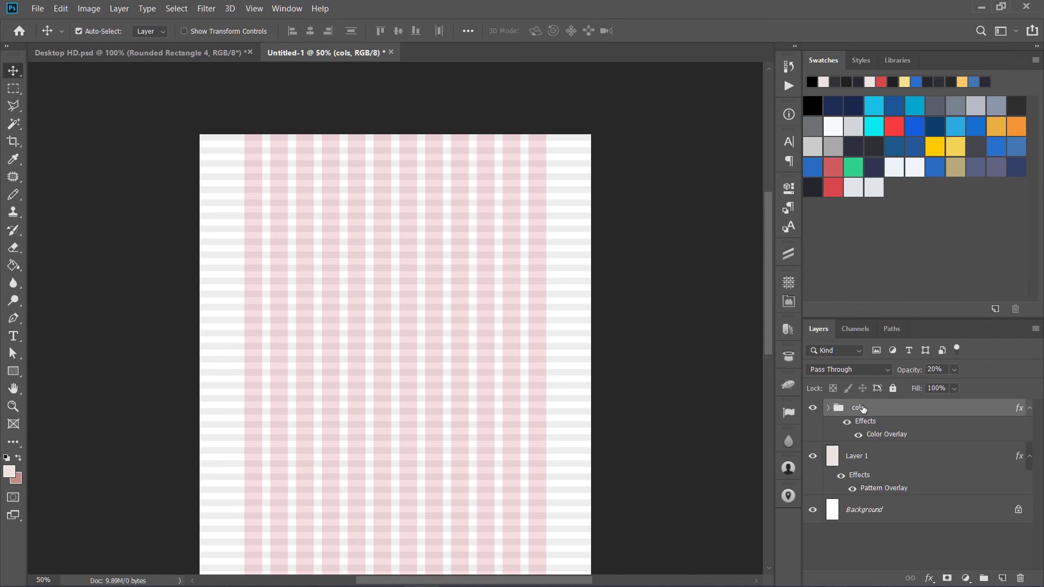
- Zoom in to 66.7% and scroll up to show the top of the canvas
scroll(640, 427, "down", 2)
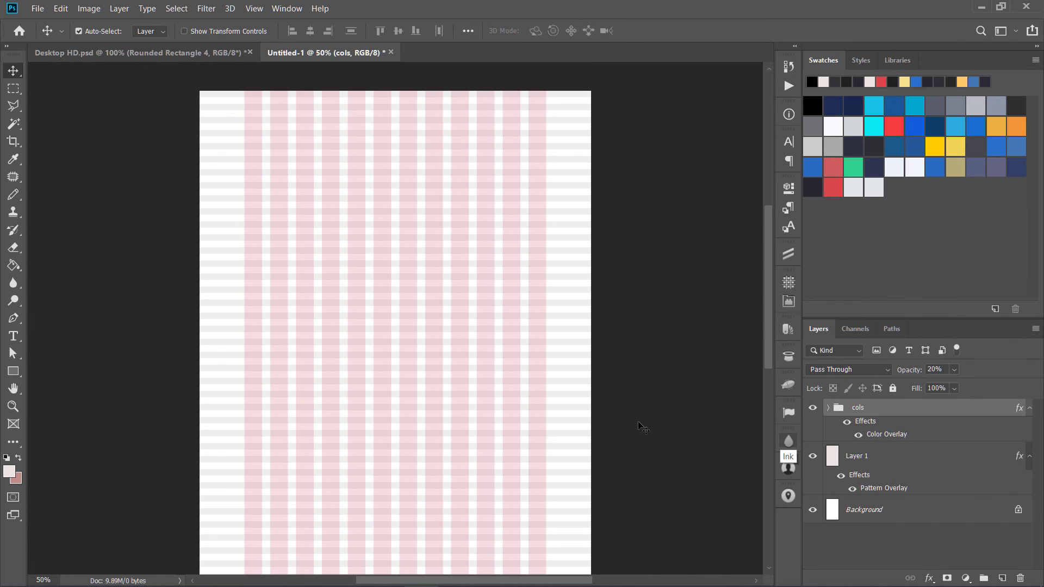
key("ctrl+plus")
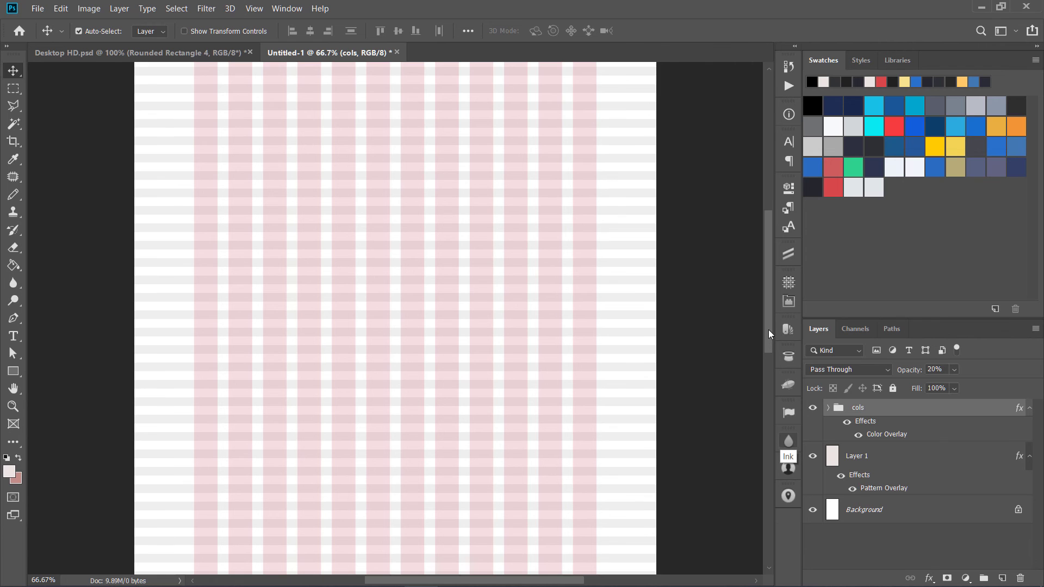
mouse_move(768, 330)
left_mouse_down()
mouse_move(767, 298)
mouse_move(768, 311)
left_mouse_up()
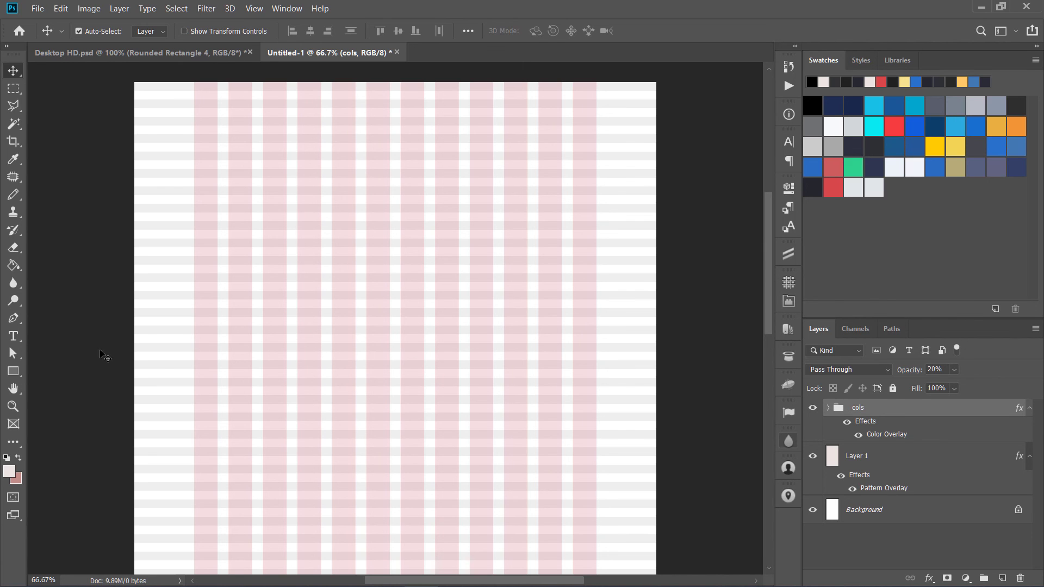
- Type and commit a bold 48 px 'Lorem Ipsum' heading on the grid
left_click(14, 336)
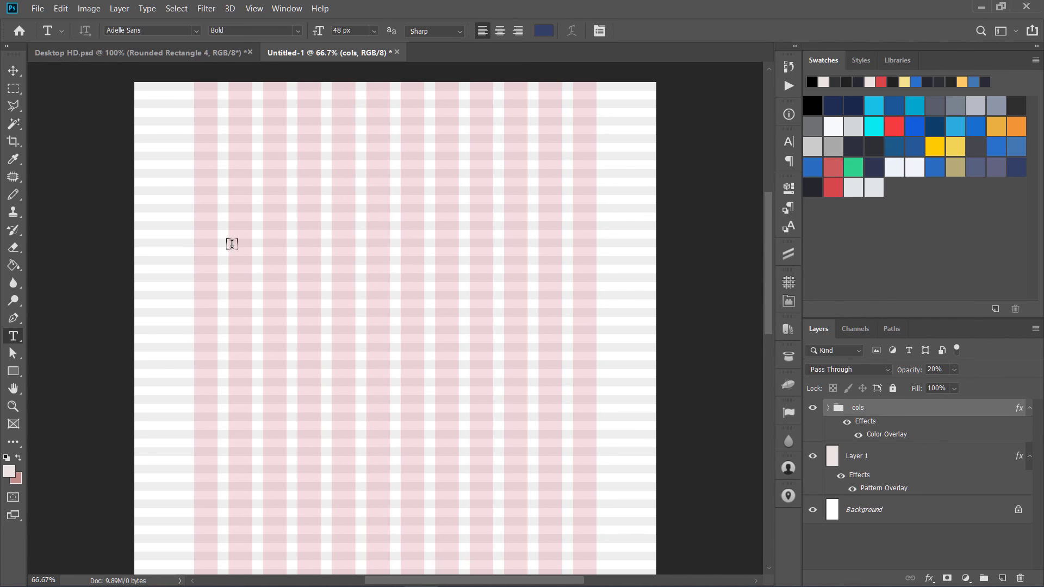
left_click(229, 243)
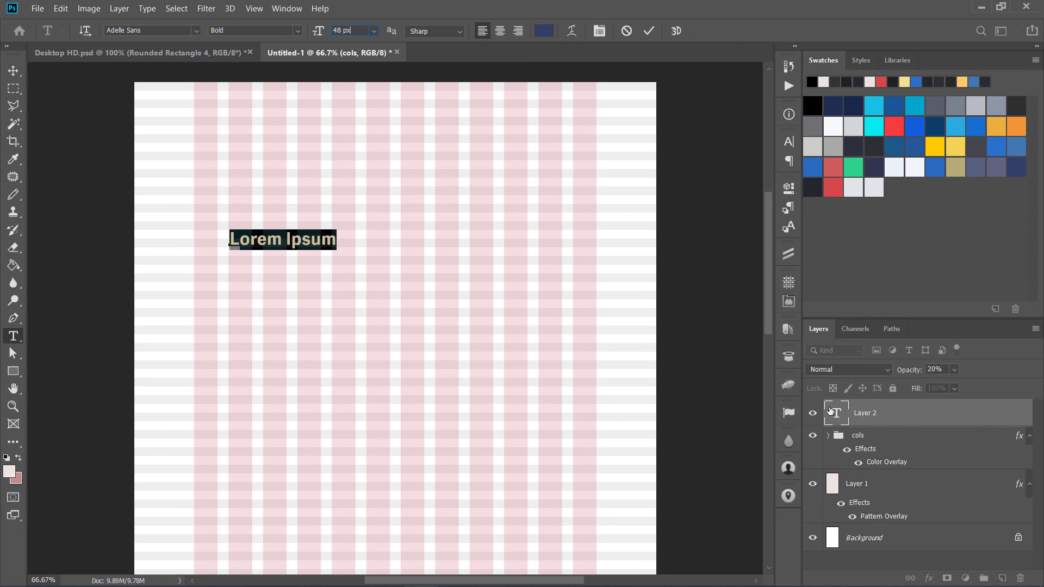
left_click(830, 412)
- At 100% zoom, nudge the heading down, up and left to line up with the grid
key("ctrl+1")
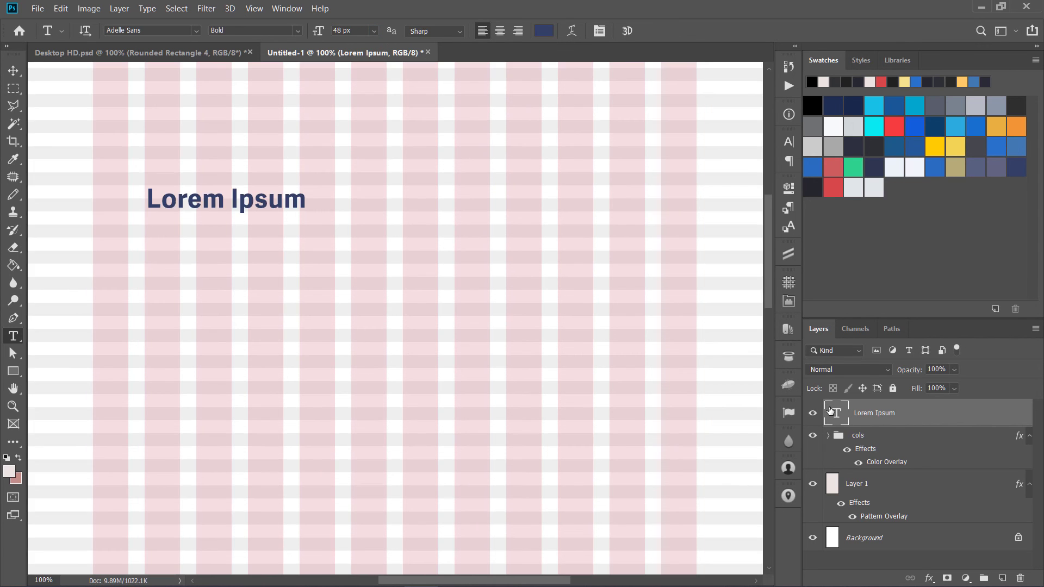
left_click_drag(395, 403, 518, 430)
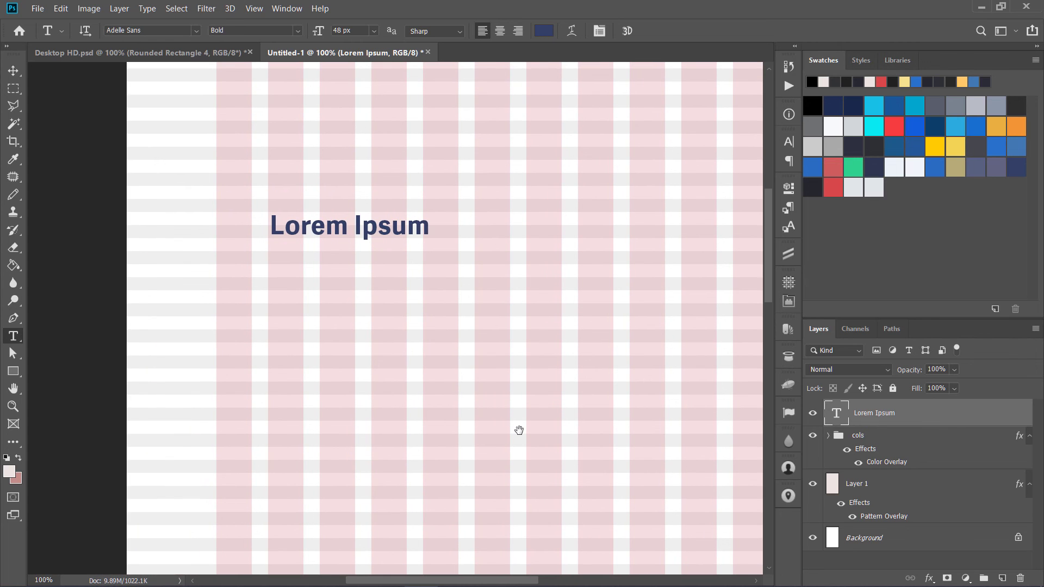
key("v")
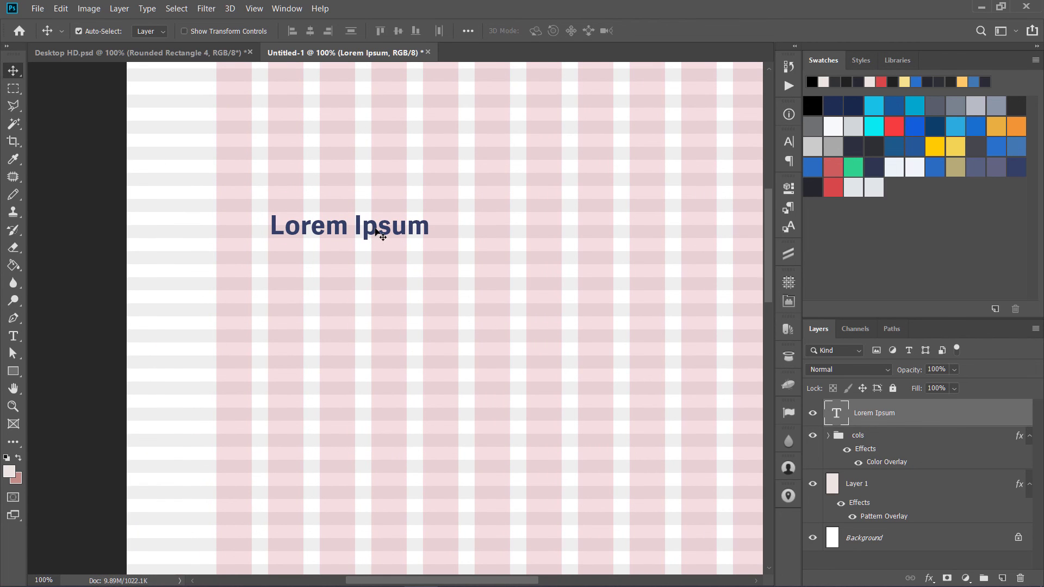
left_click_drag(380, 226, 376, 231)
key("Up")
key("Up")
key("Up")
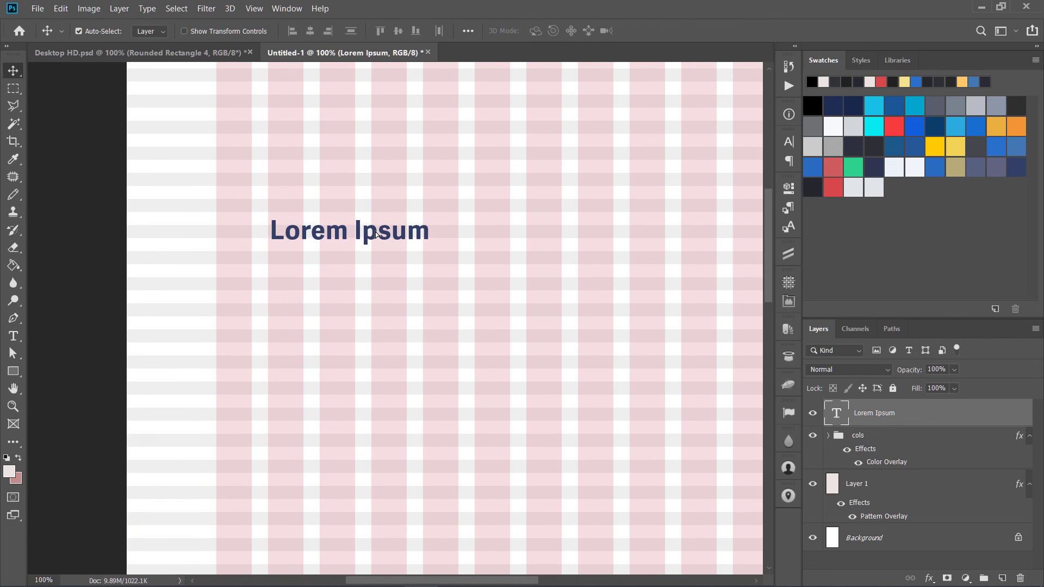
key("Left")
key("Left")
key("Left")
key("Left")
key("Left")
key("Left")
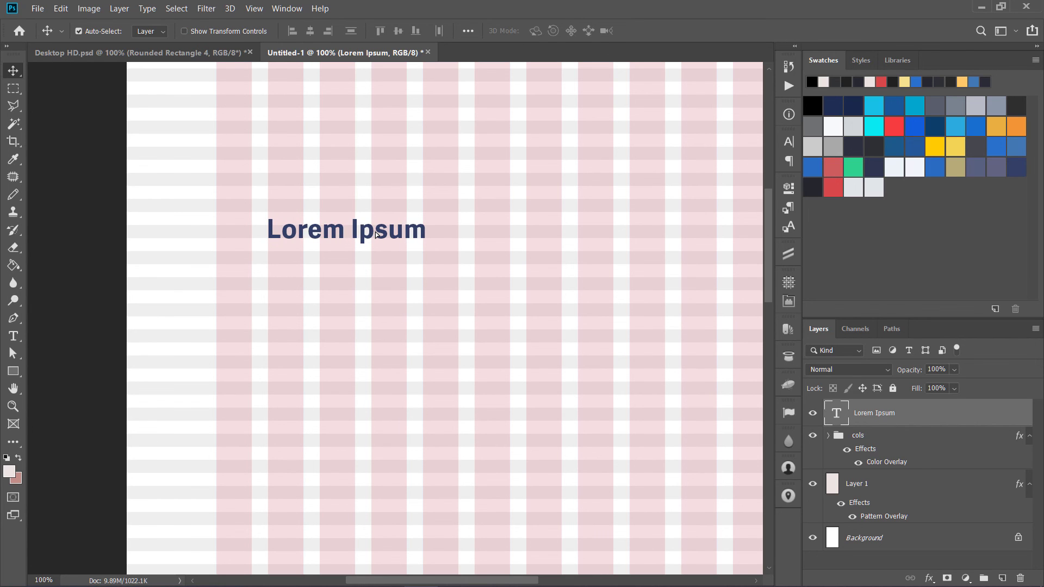
key("ctrl+minus")
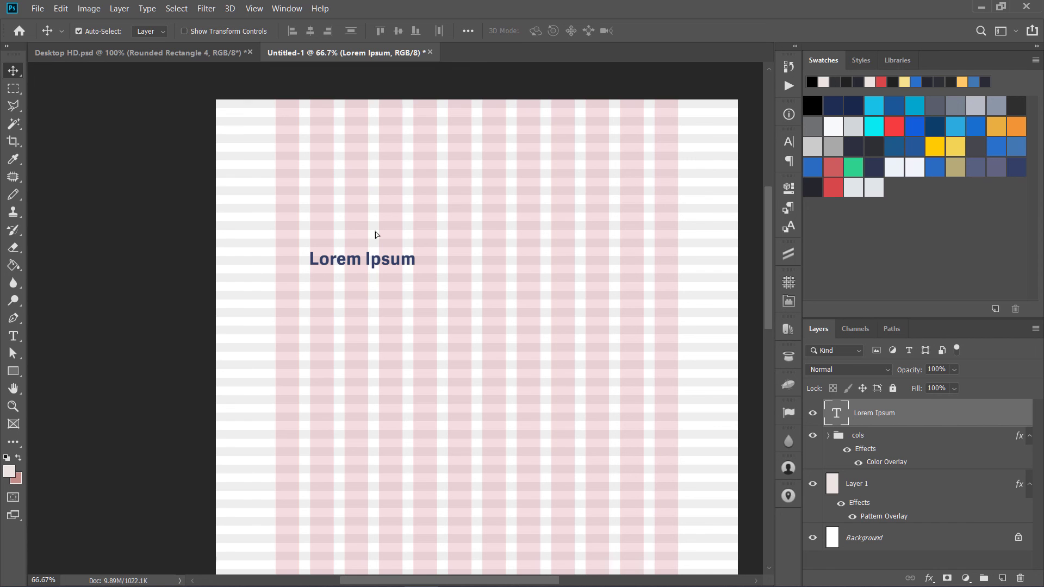
- Draw a paragraph text box under the heading and set it to 16 px with 24 px leading
key("t")
left_click_drag(311, 284, 541, 392)
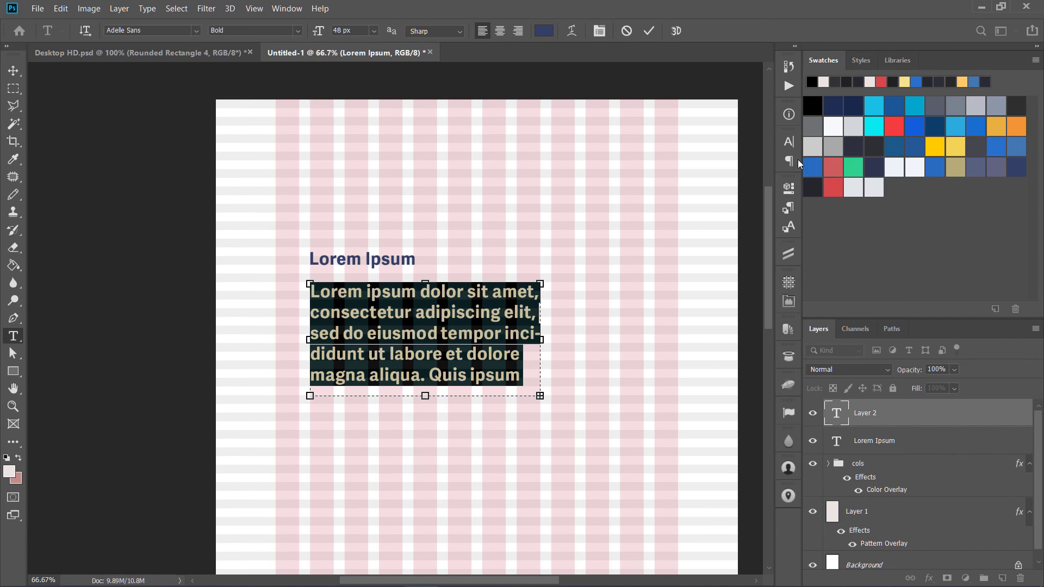
left_click(796, 145)
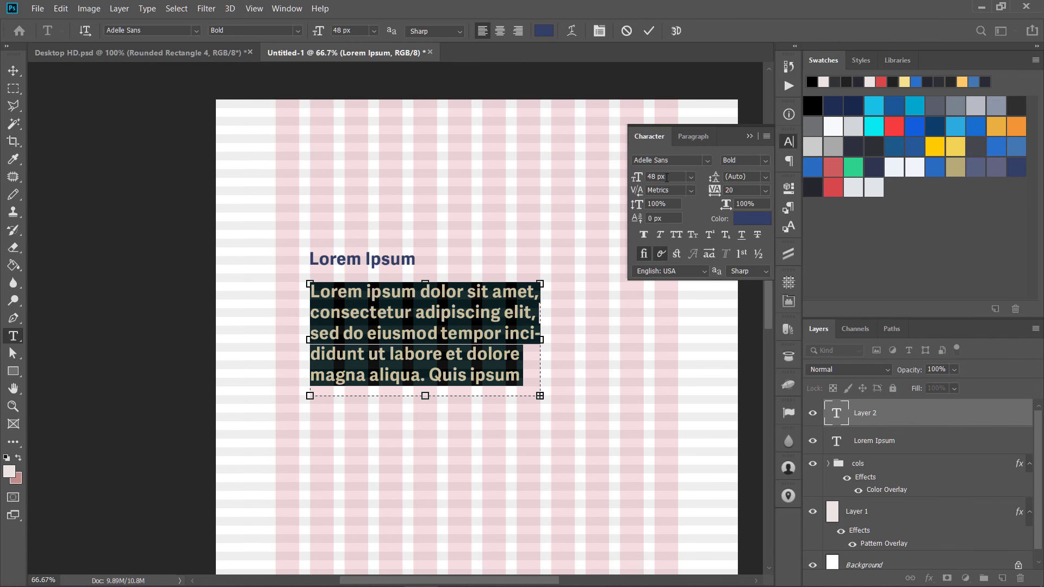
left_click(633, 184)
type("16")
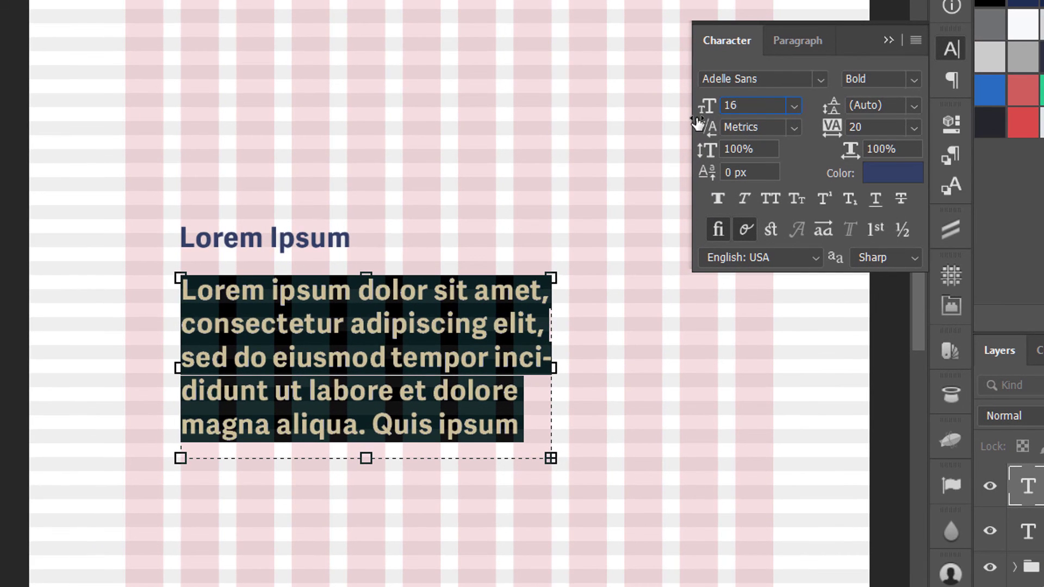
key("Tab")
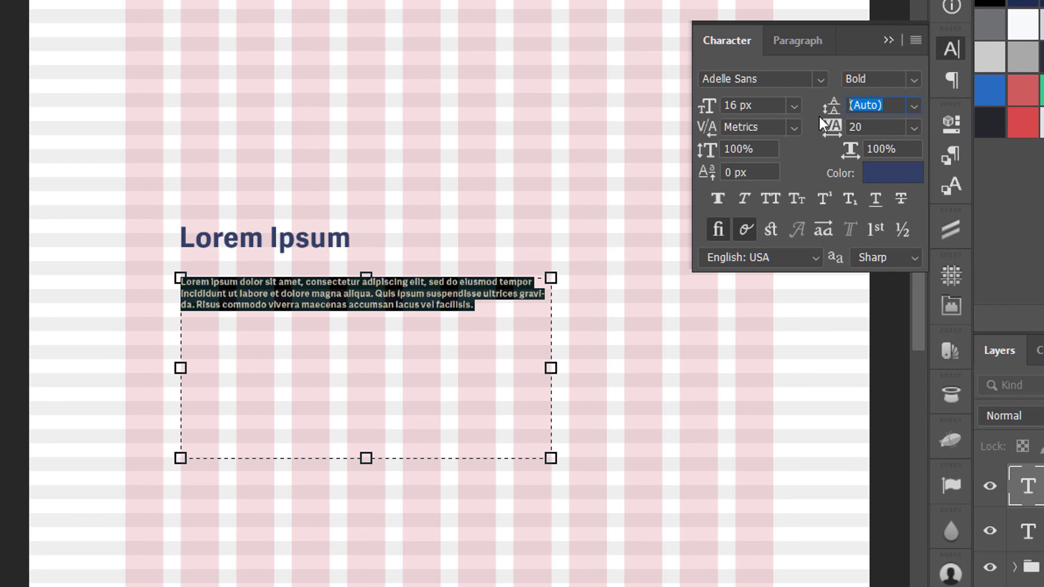
type("24")
key("Return")
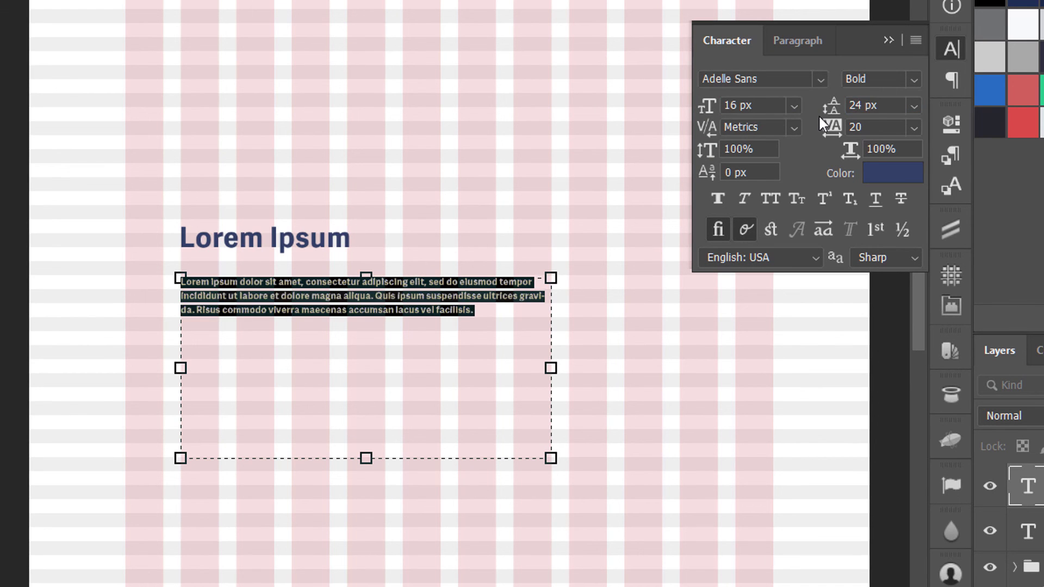
- Make the paragraph Regular weight, commit the text and close the Character panel
left_click(916, 79)
left_click(897, 99)
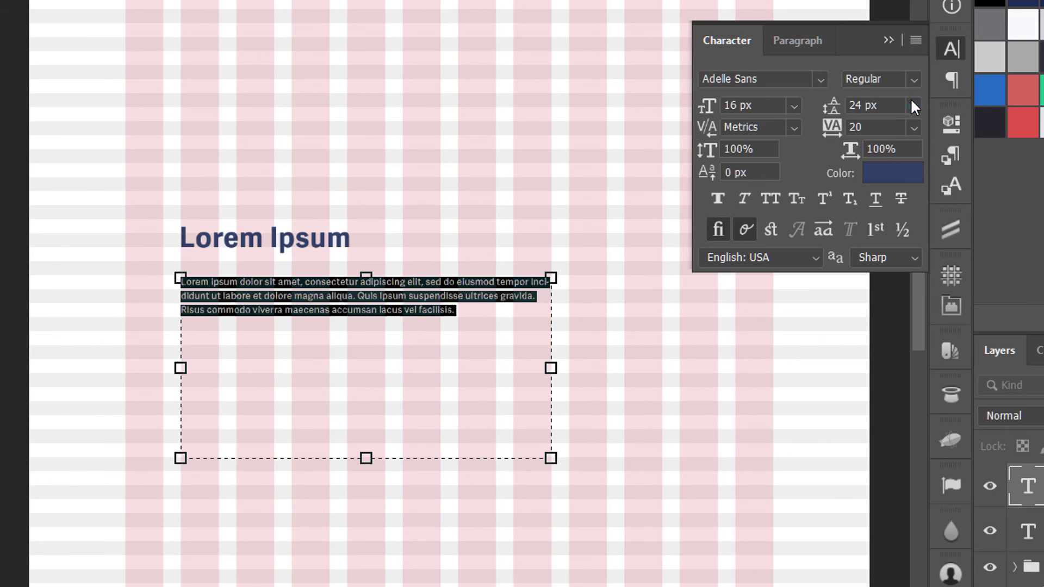
left_click(1036, 472)
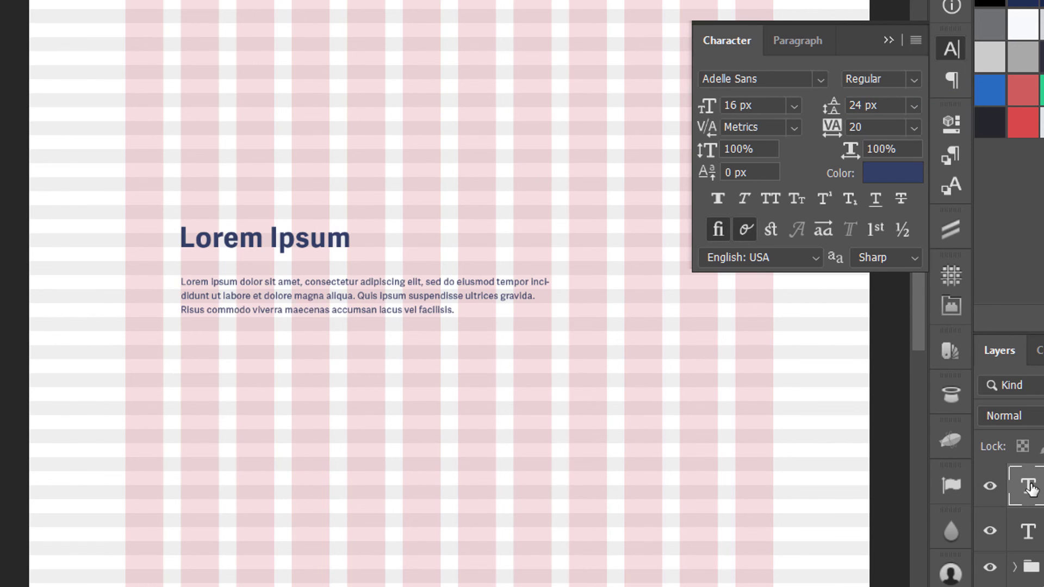
left_click(949, 53)
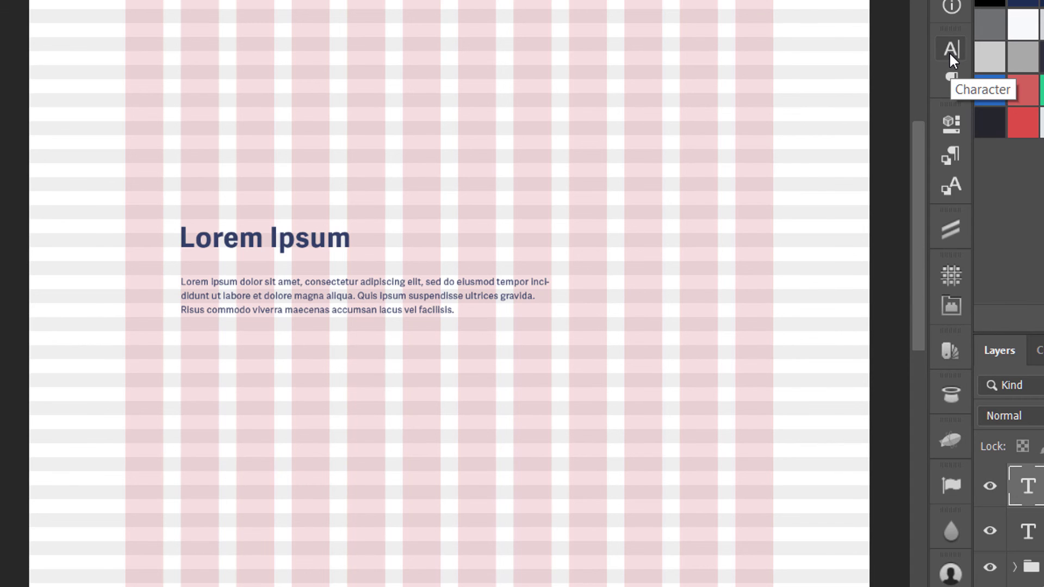
key("ctrl+plus")
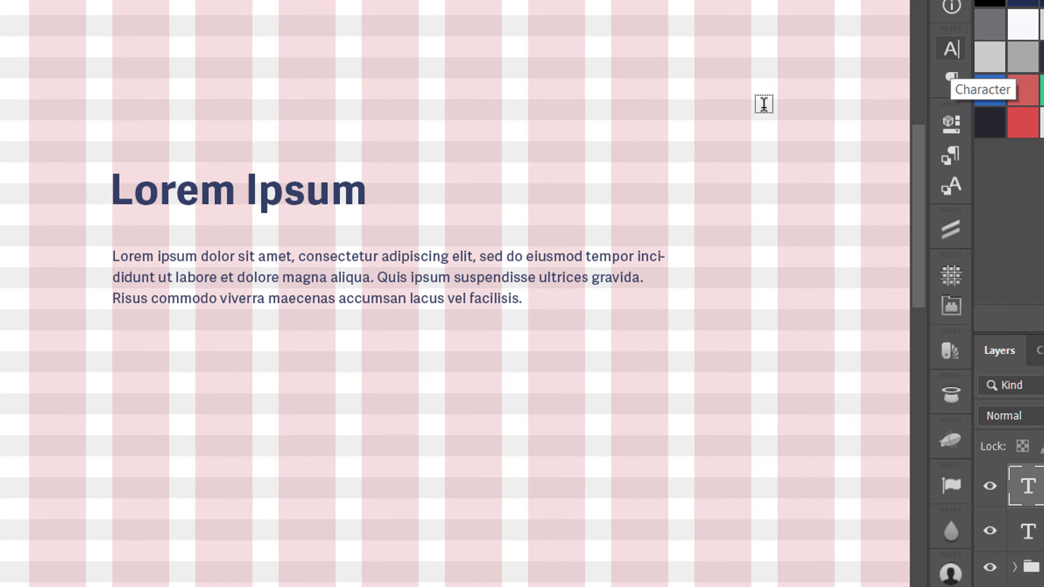
- Nudge the paragraph down and slightly right onto the baseline stripes
left_click_drag(406, 273, 294, 273)
key("shift+Down")
key("Right")
key("Right")
key("Right")
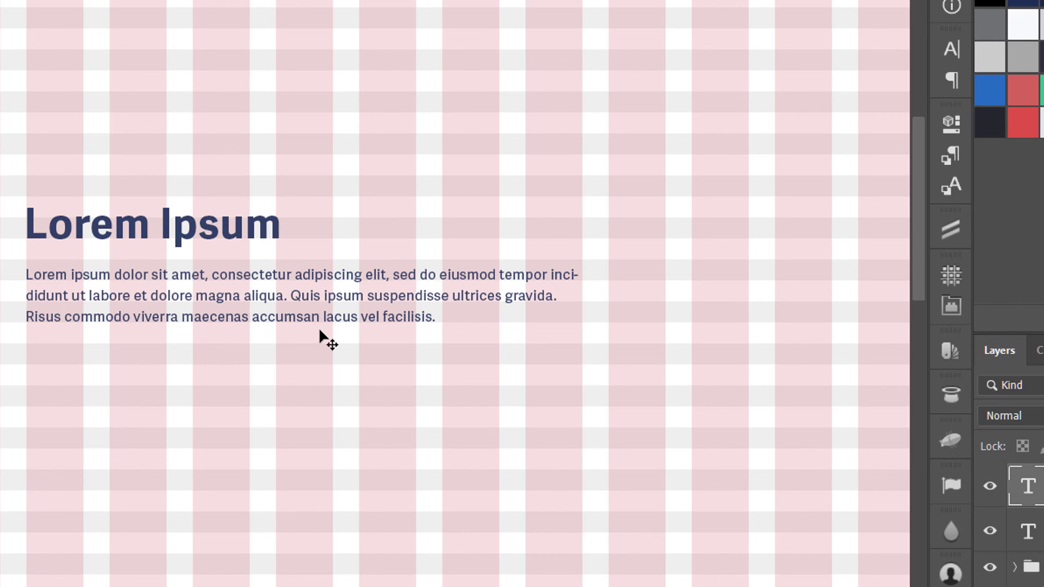
- Hide the cols column group to check the text against the grey baseline stripes
scroll(320, 331, "up", 2)
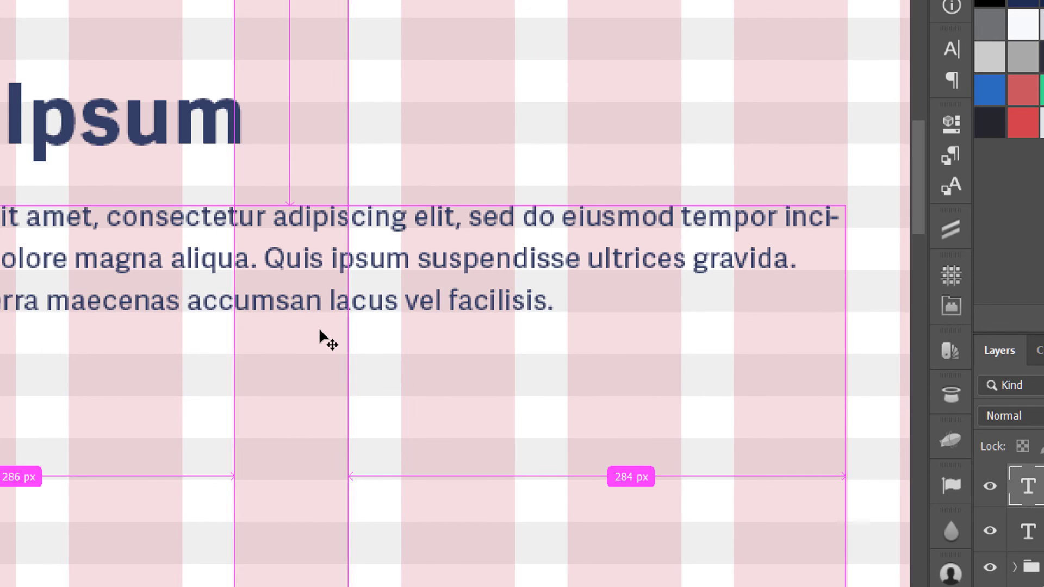
scroll(320, 331, "down", 2)
scroll(320, 331, "up", 2)
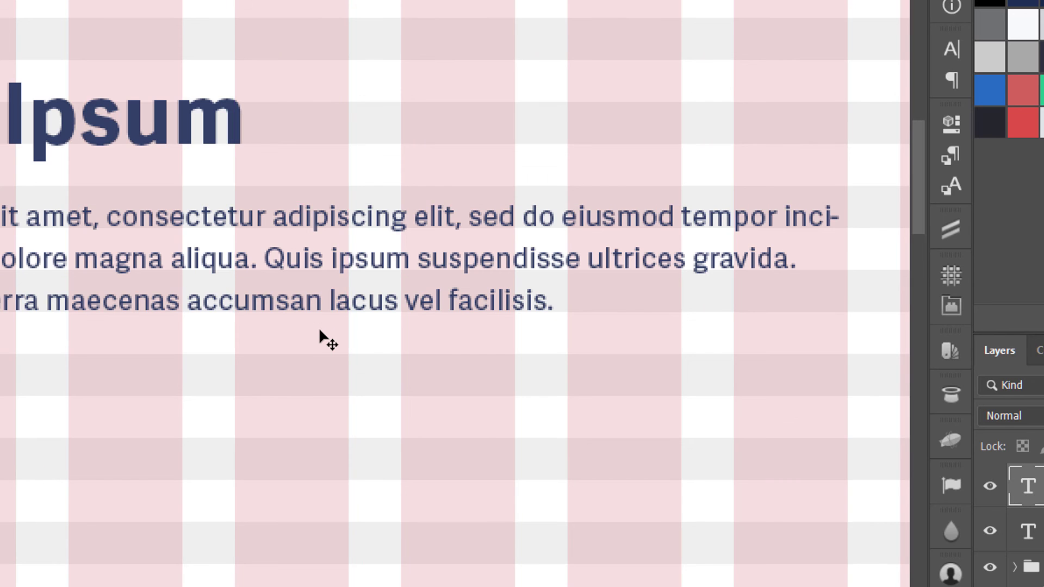
left_click_drag(310, 350, 553, 364)
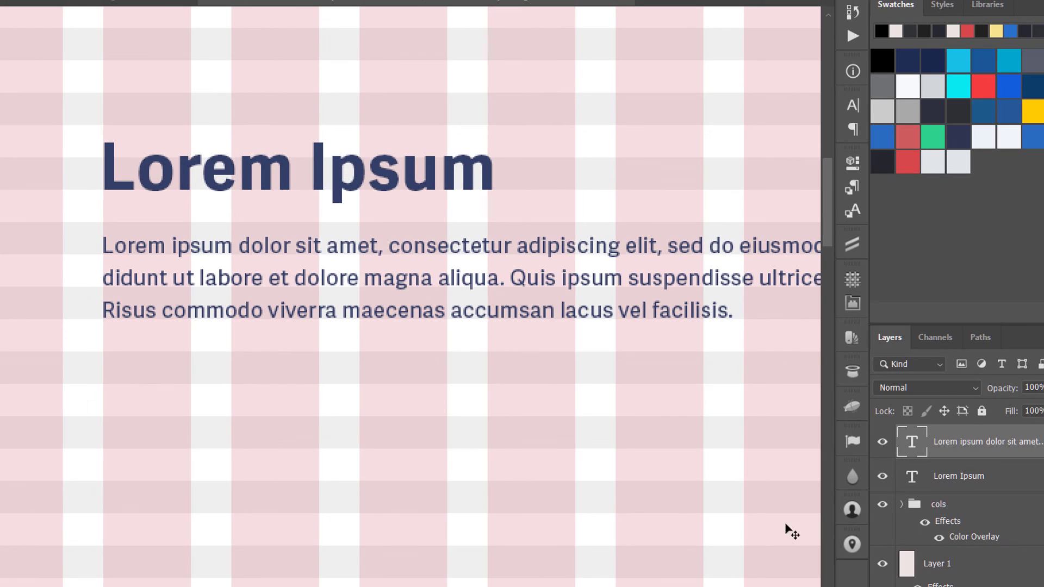
left_click(883, 505)
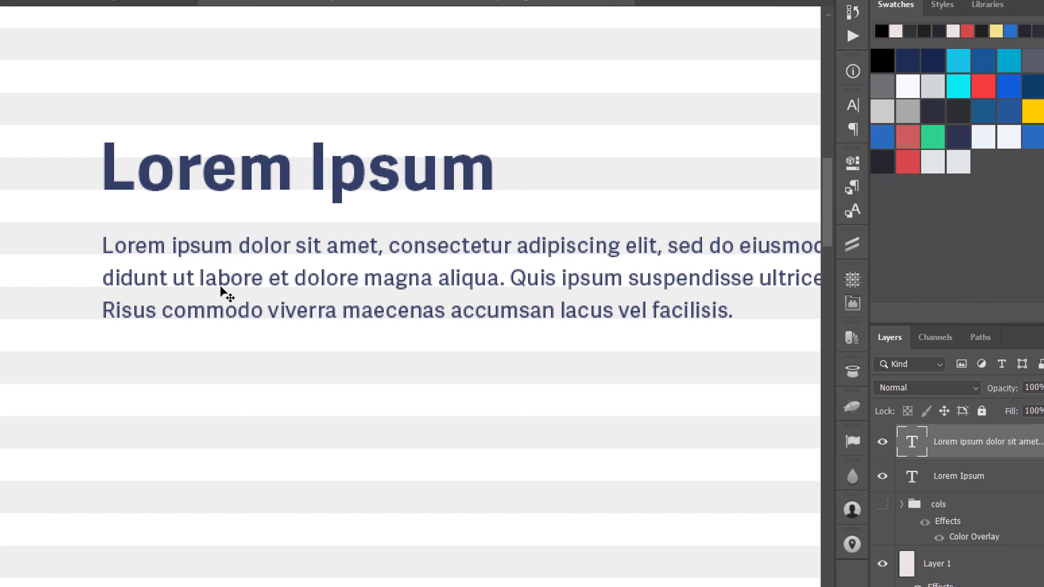
key("ctrl+minus")
key("ctrl+minus")
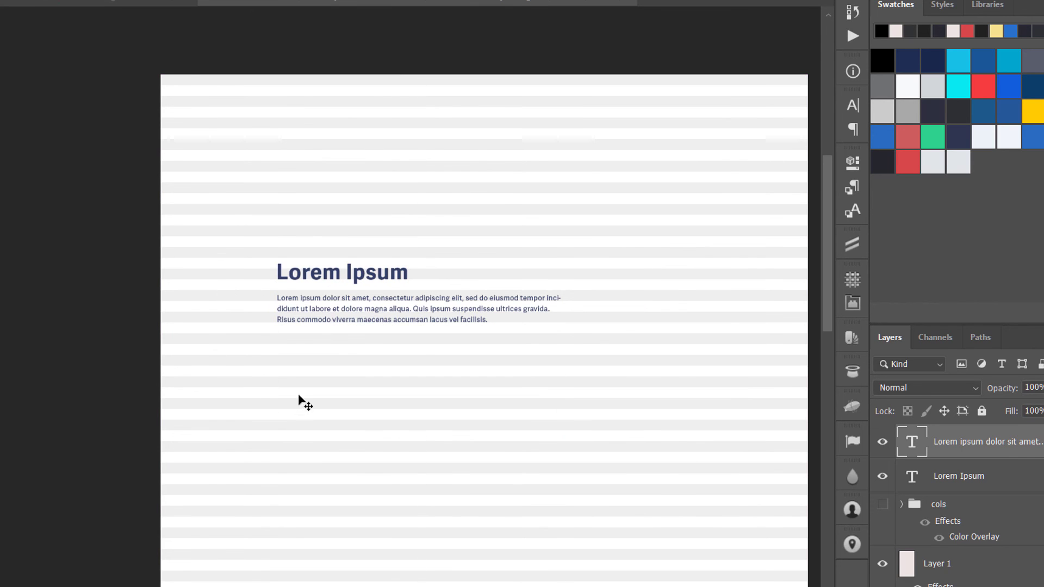
- Turn the cols group's visibility back on, then pick the Rectangular Marquee tool
left_click(882, 505)
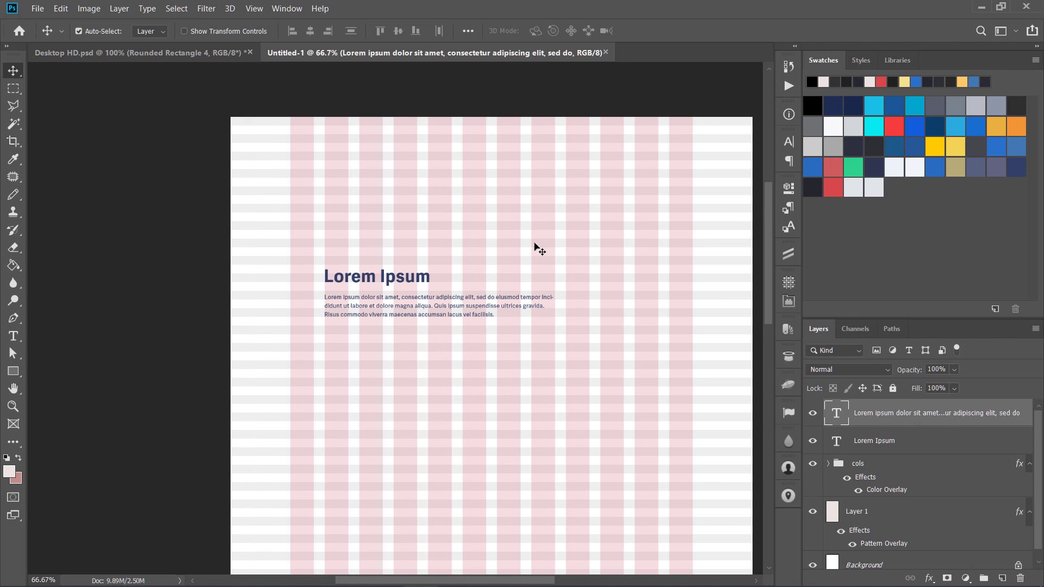
key("m")
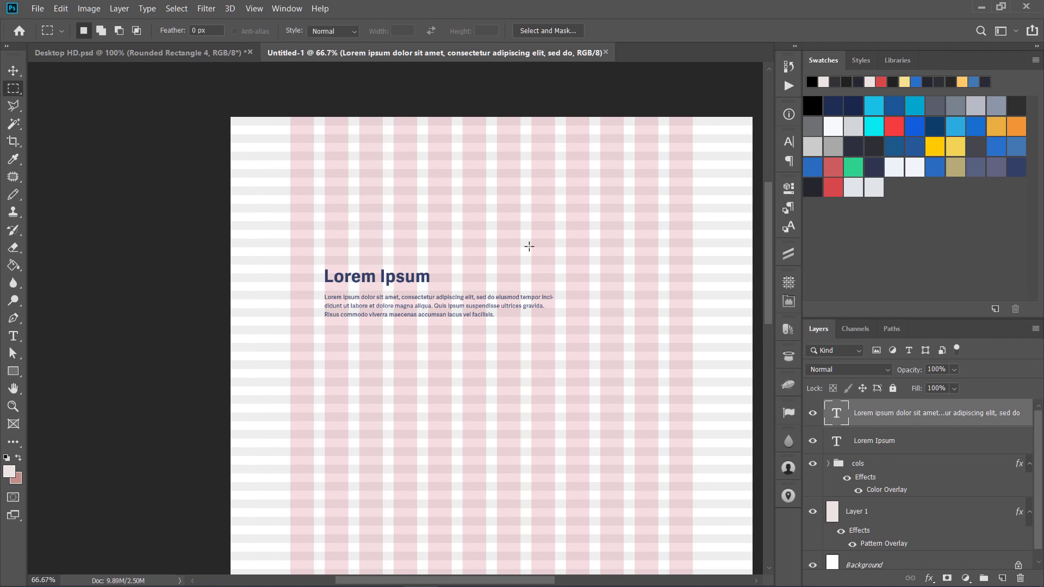